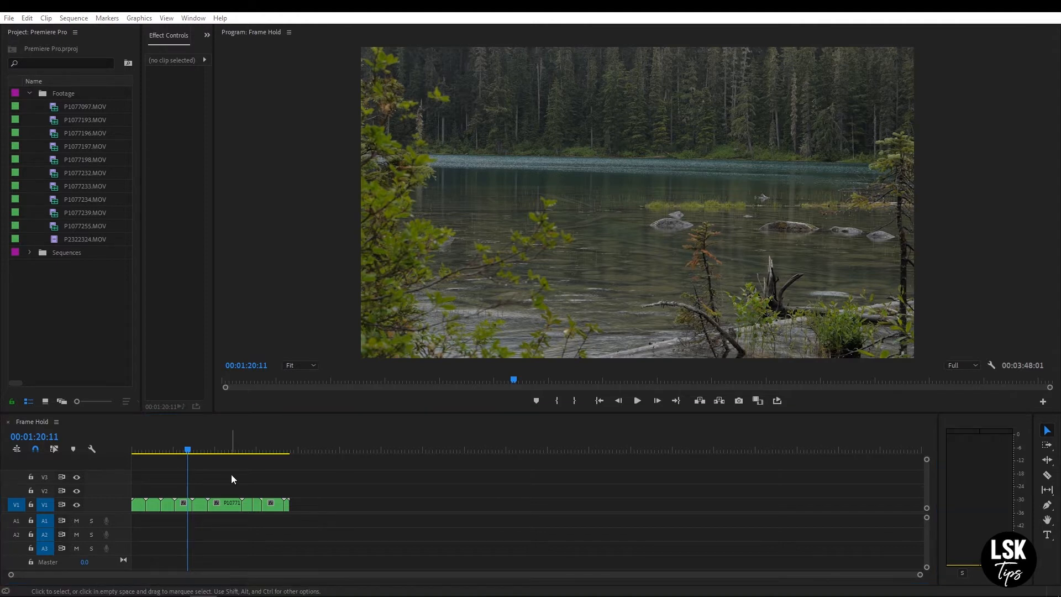
{"action": "left_click", "coordinate": [68, 338]}
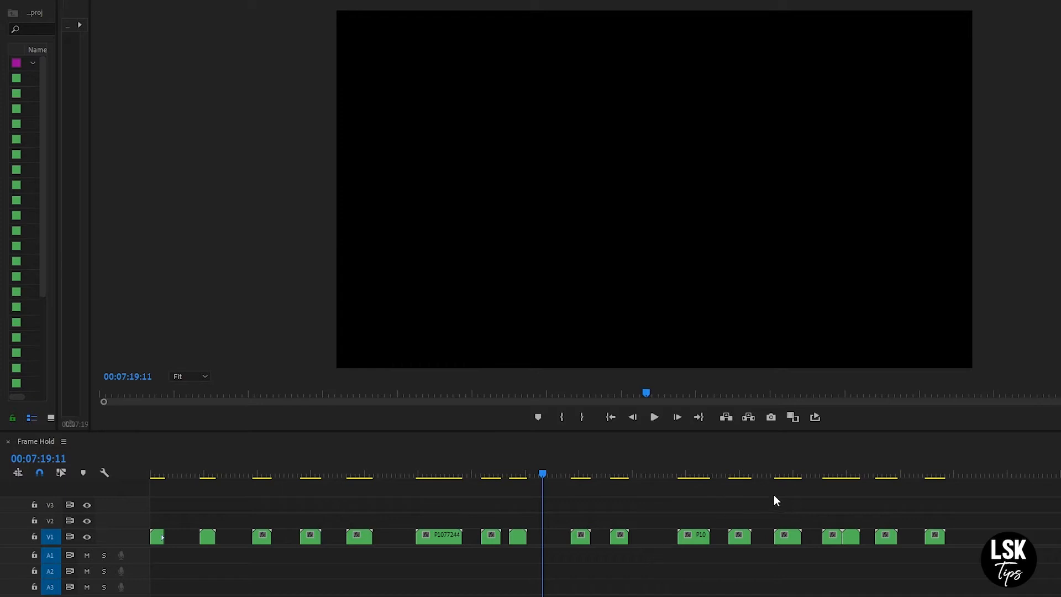
{"action": "left_click_drag", "start_coordinate": [508, 475], "coordinate": [582, 482]}
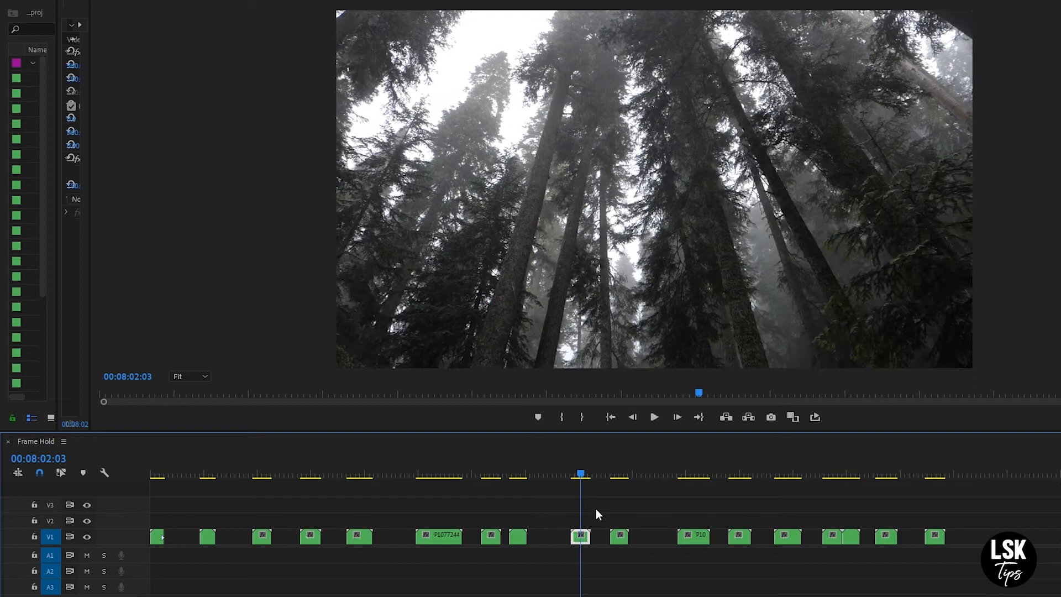
{"action": "left_click", "coordinate": [694, 472]}
{"action": "left_click_drag", "start_coordinate": [697, 471], "coordinate": [778, 479]}
- Delete three of the empty gaps between the clips in the later part of track V1, one at a time
{"action": "left_click", "coordinate": [766, 539]}
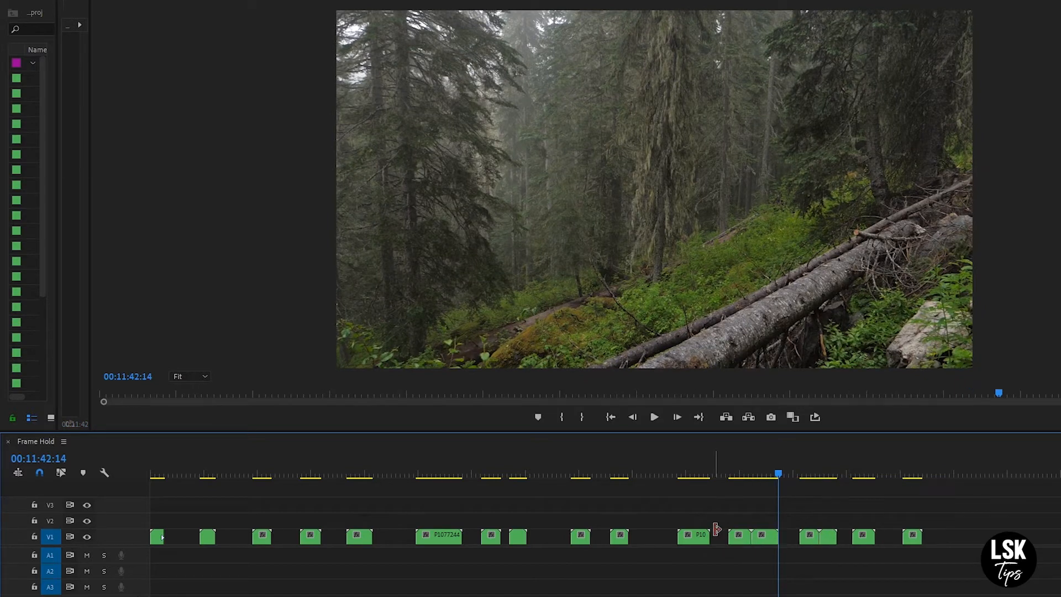
{"action": "key", "text": "Delete"}
{"action": "left_click", "coordinate": [717, 536]}
{"action": "key", "text": "Delete"}
{"action": "left_click", "coordinate": [770, 536]}
{"action": "key", "text": "Delete"}
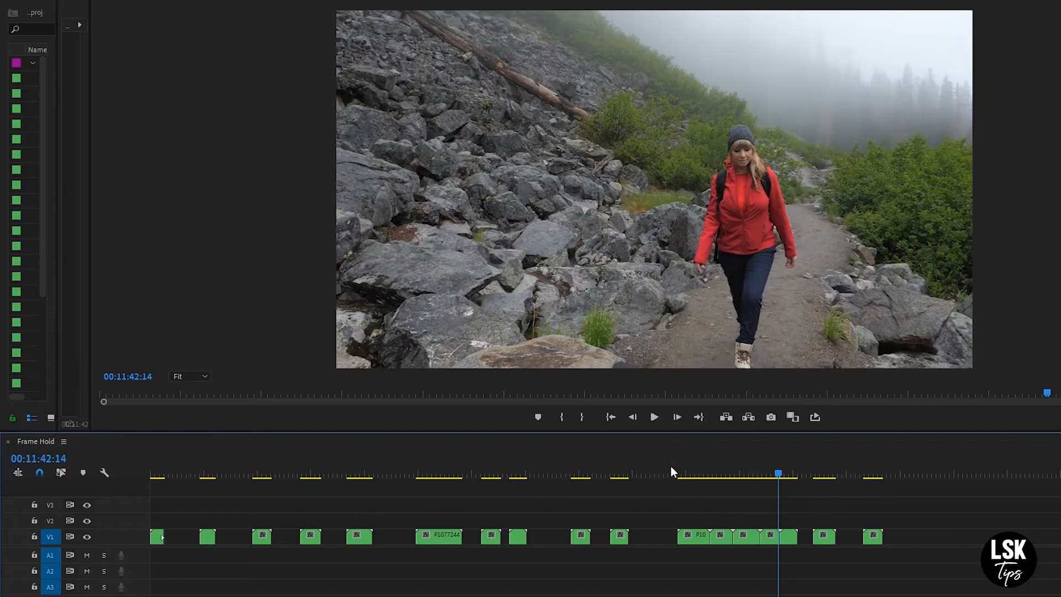
- Close all remaining gaps between the clips in the Frame Hold sequence at once with the Close Gap command
{"action": "left_click", "coordinate": [670, 471]}
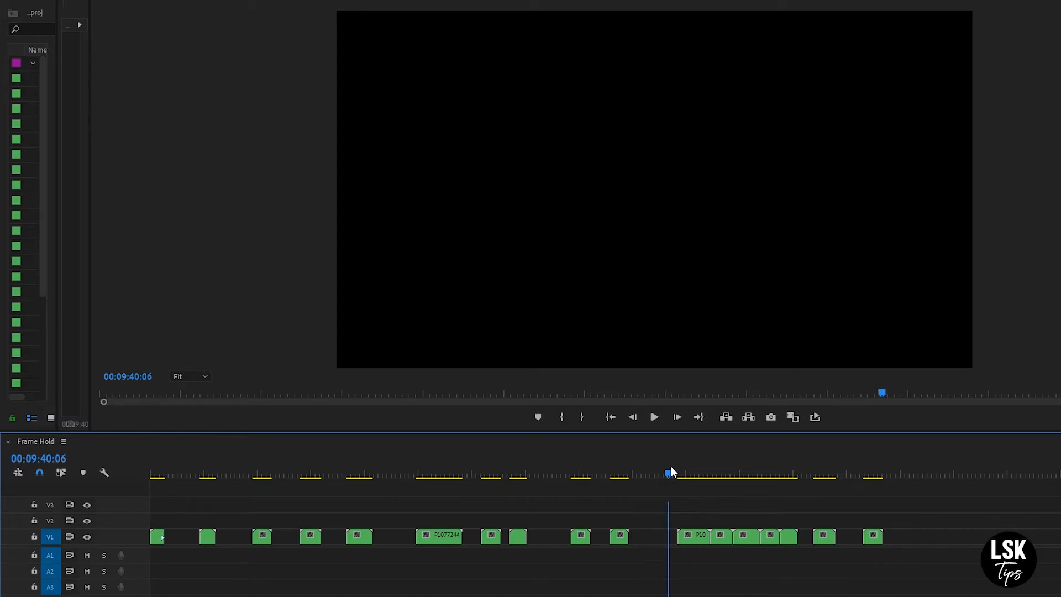
{"action": "left_click", "coordinate": [85, 6]}
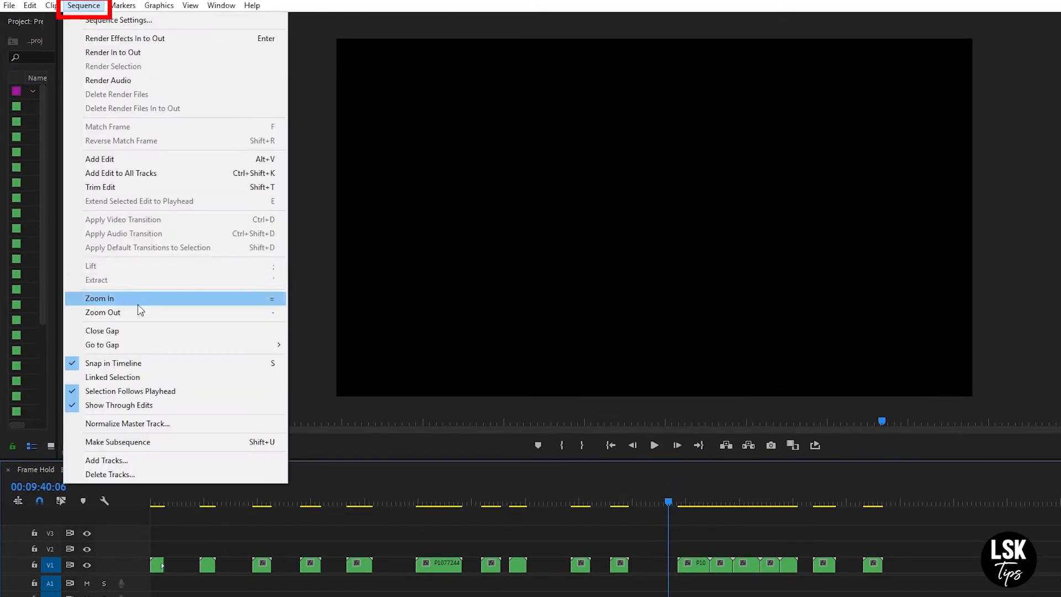
{"action": "left_click", "coordinate": [134, 332]}
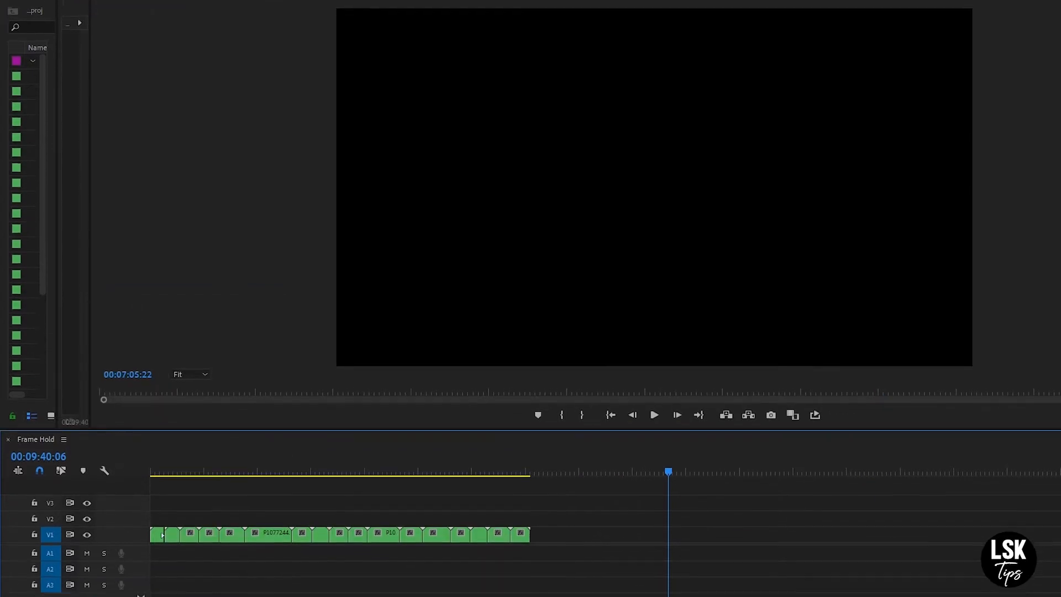
{"action": "left_click", "coordinate": [419, 496]}
{"action": "left_click_drag", "start_coordinate": [419, 453], "coordinate": [108, 446]}
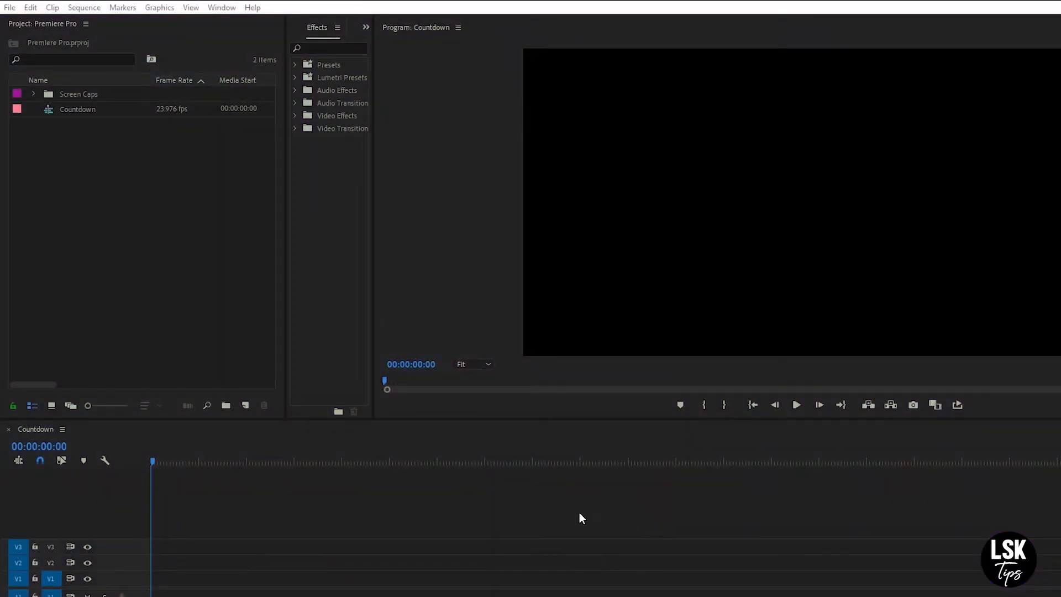
- Create a 1920 x 1080 transparent video at 23.976 fps with square pixels and place it at the start of track V1
{"action": "left_click", "coordinate": [249, 403]}
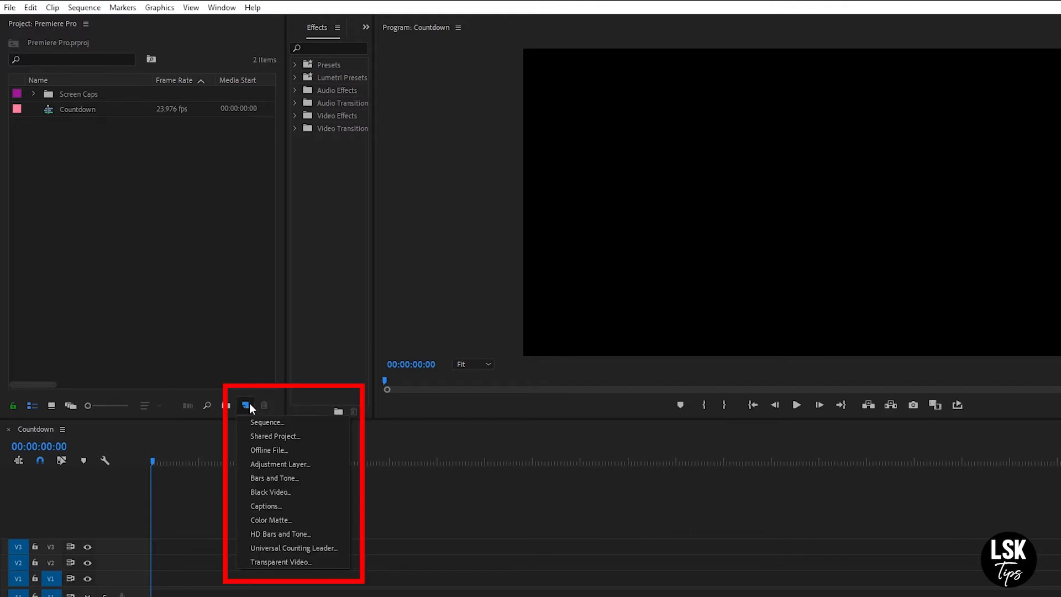
{"action": "left_click", "coordinate": [240, 561]}
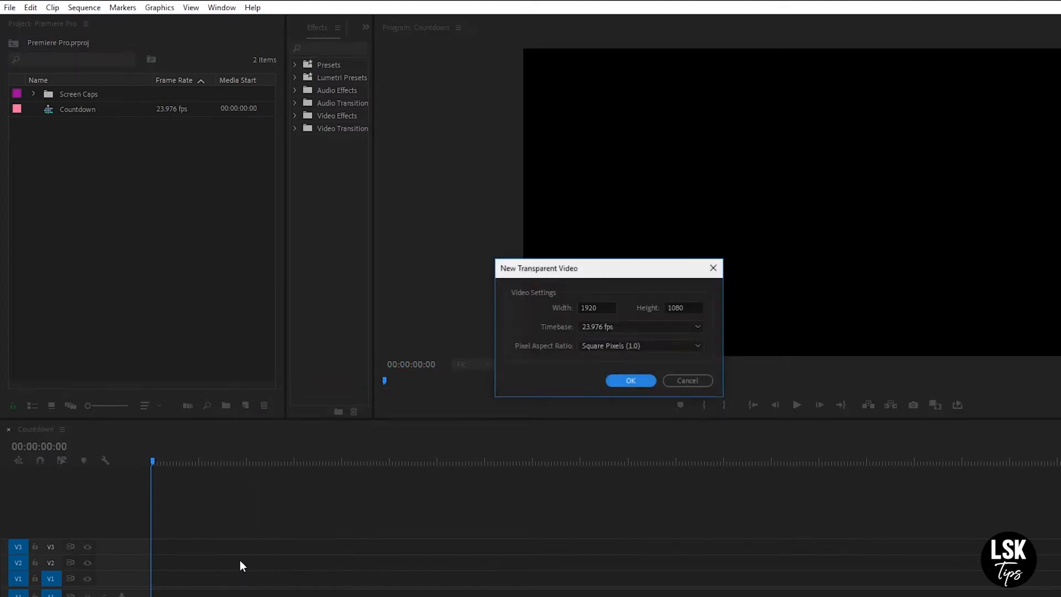
{"action": "left_click", "coordinate": [631, 386]}
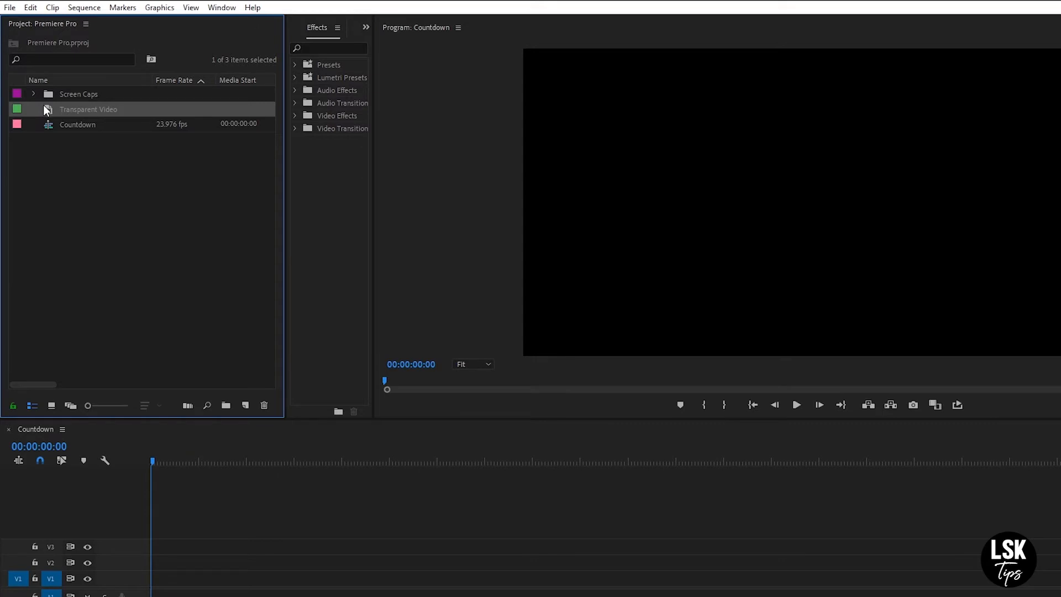
{"action": "left_click_drag", "start_coordinate": [47, 110], "coordinate": [219, 578]}
{"action": "left_click_drag", "start_coordinate": [200, 463], "coordinate": [173, 476]}
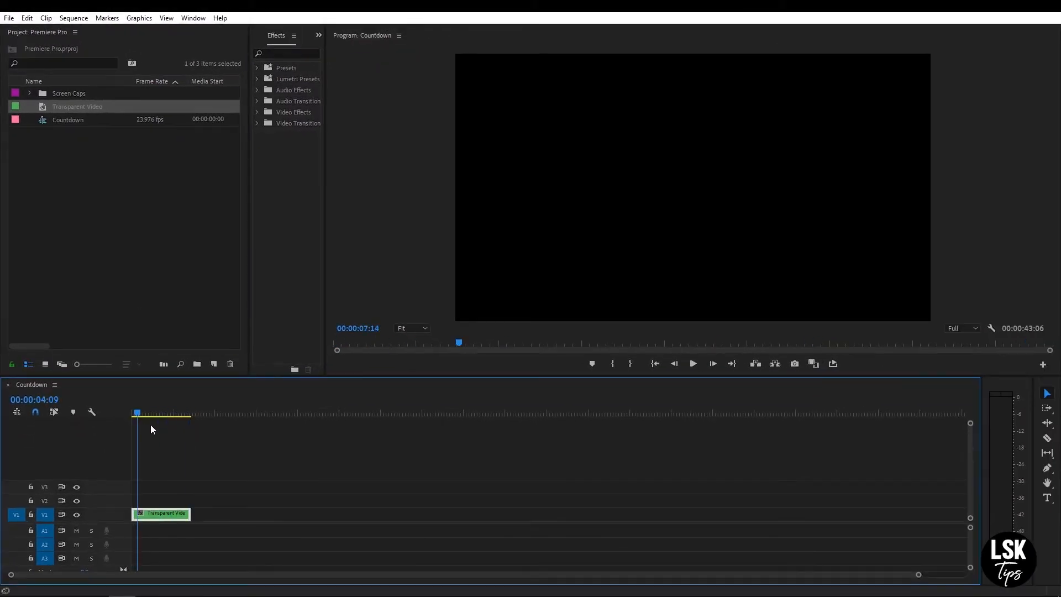
{"action": "mouse_move", "coordinate": [151, 429]}
{"action": "left_mouse_down"}
{"action": "mouse_move", "coordinate": [141, 426]}
{"action": "mouse_move", "coordinate": [189, 443]}
{"action": "mouse_move", "coordinate": [131, 423]}
{"action": "left_mouse_up"}
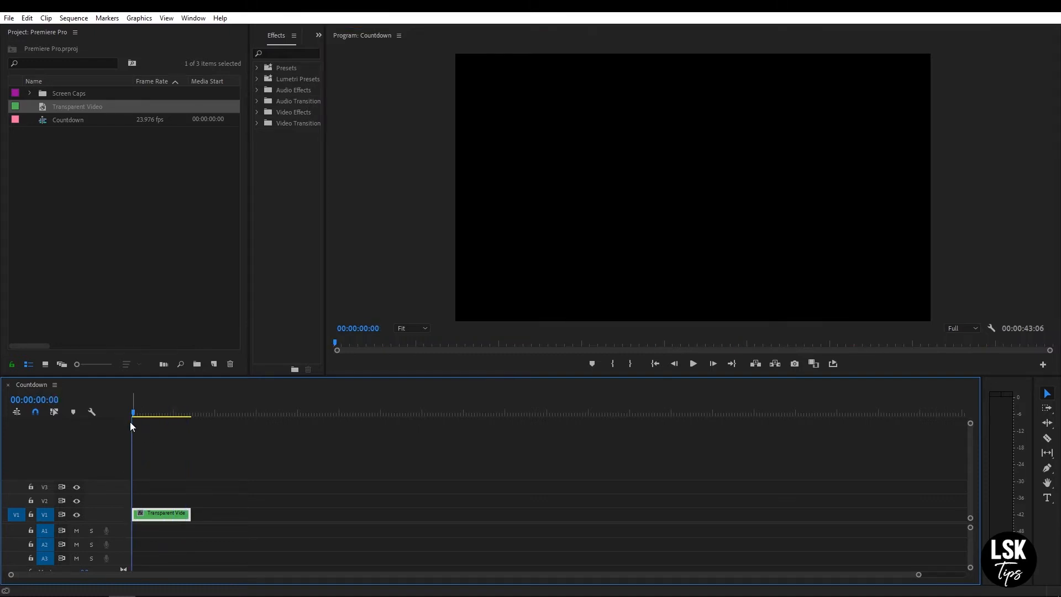
- Search the effects for "timecode" and apply the Timecode effect to the Transparent Video clip in the timeline
{"action": "left_click", "coordinate": [284, 51]}
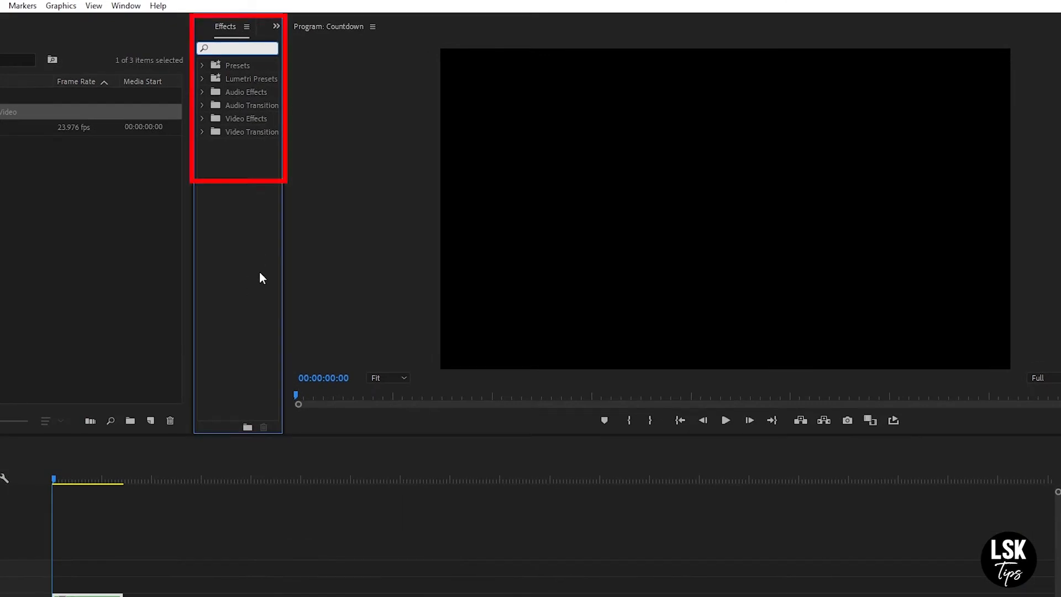
{"action": "type", "text": "timecode"}
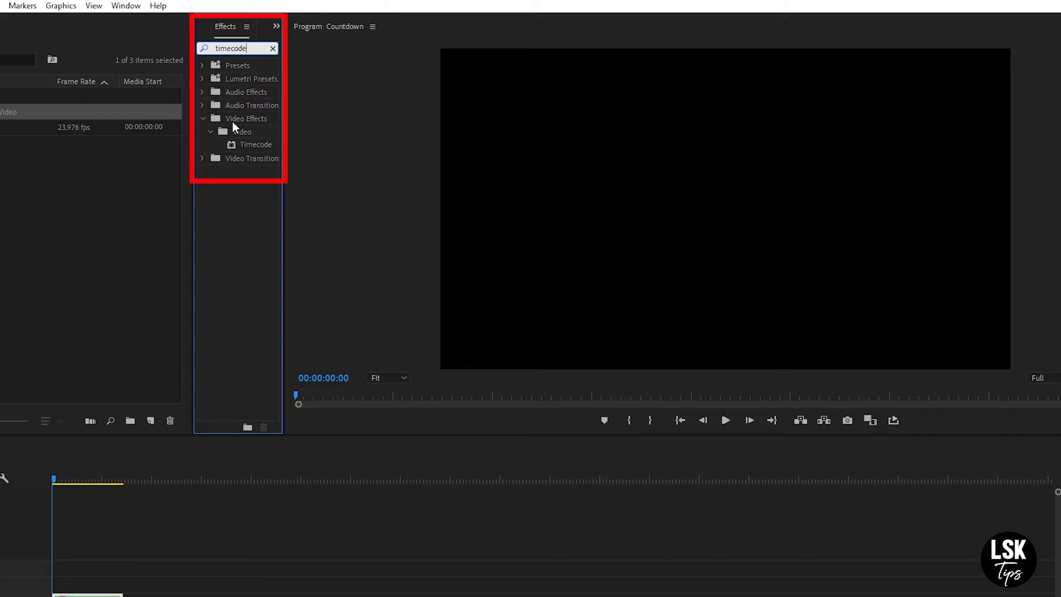
{"action": "left_click", "coordinate": [244, 144]}
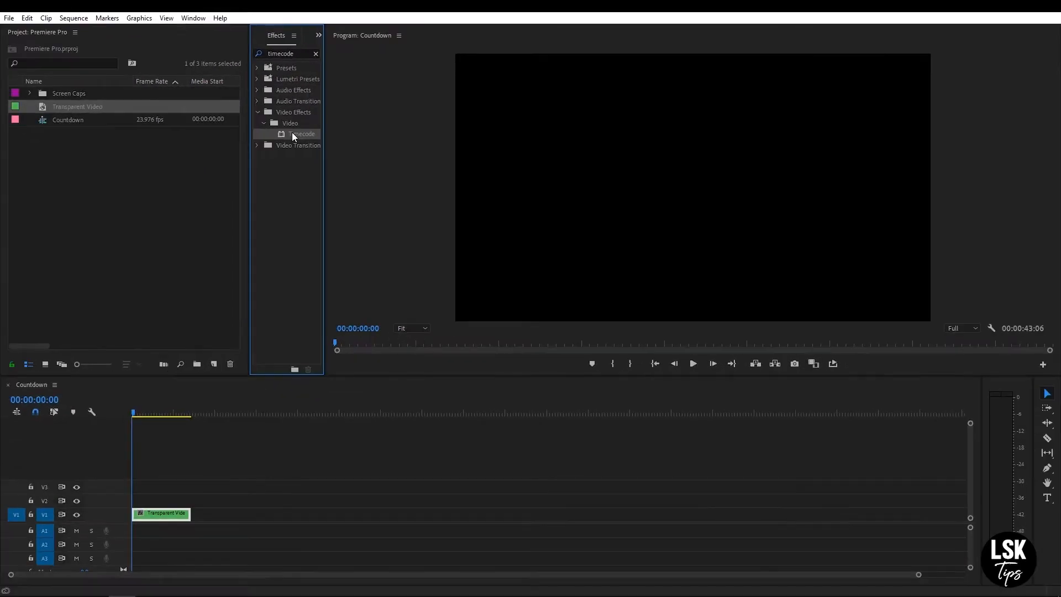
{"action": "left_click_drag", "start_coordinate": [292, 136], "coordinate": [163, 514]}
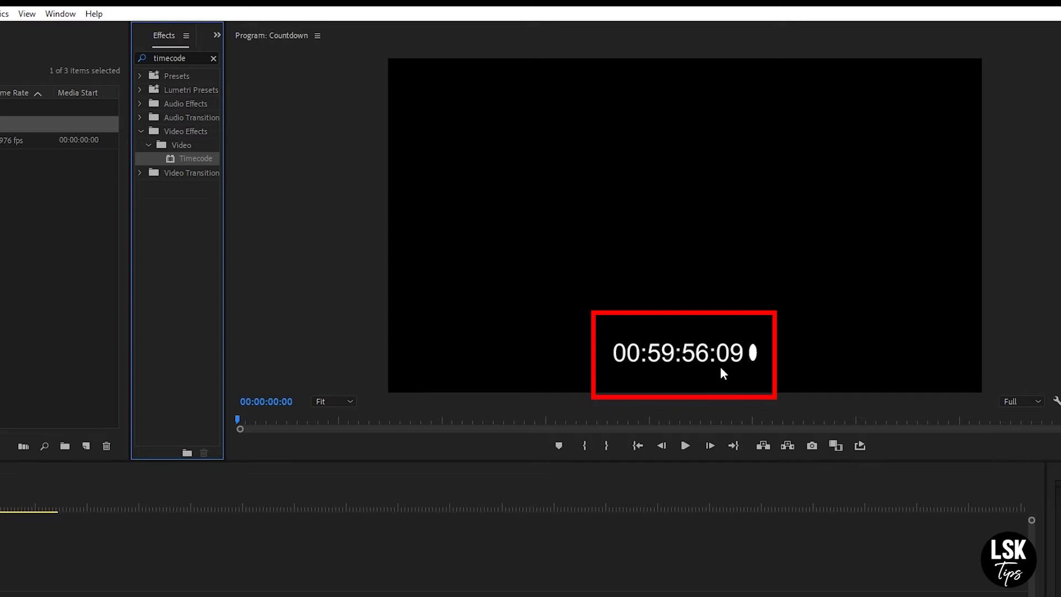
- Show the effect controls of the Transparent Video clip with enough room for the Timecode effect's settings
{"action": "left_click_drag", "start_coordinate": [130, 214], "coordinate": [0, 175]}
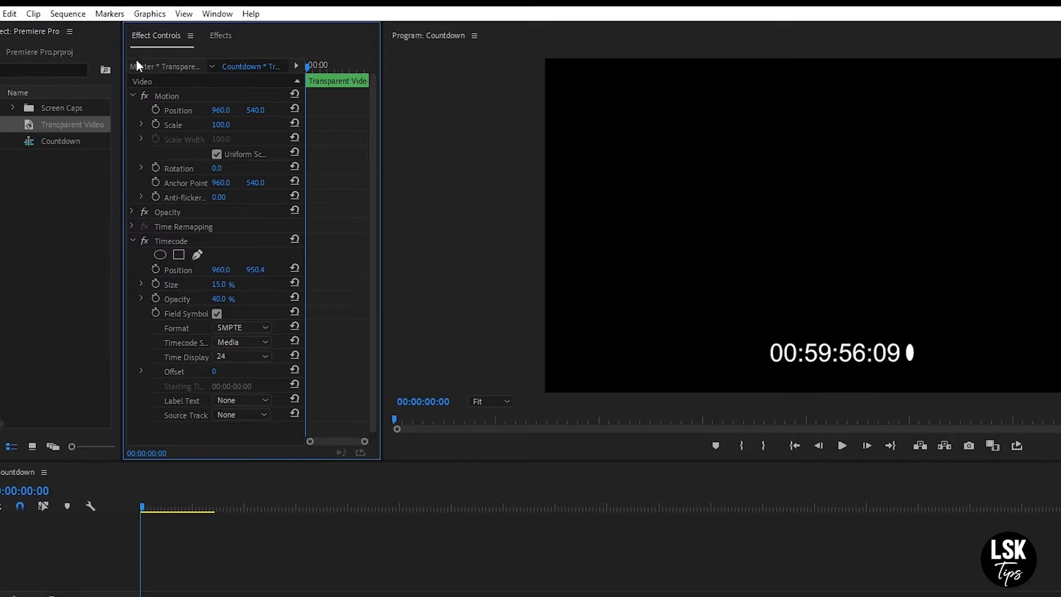
{"action": "left_click", "coordinate": [218, 15]}
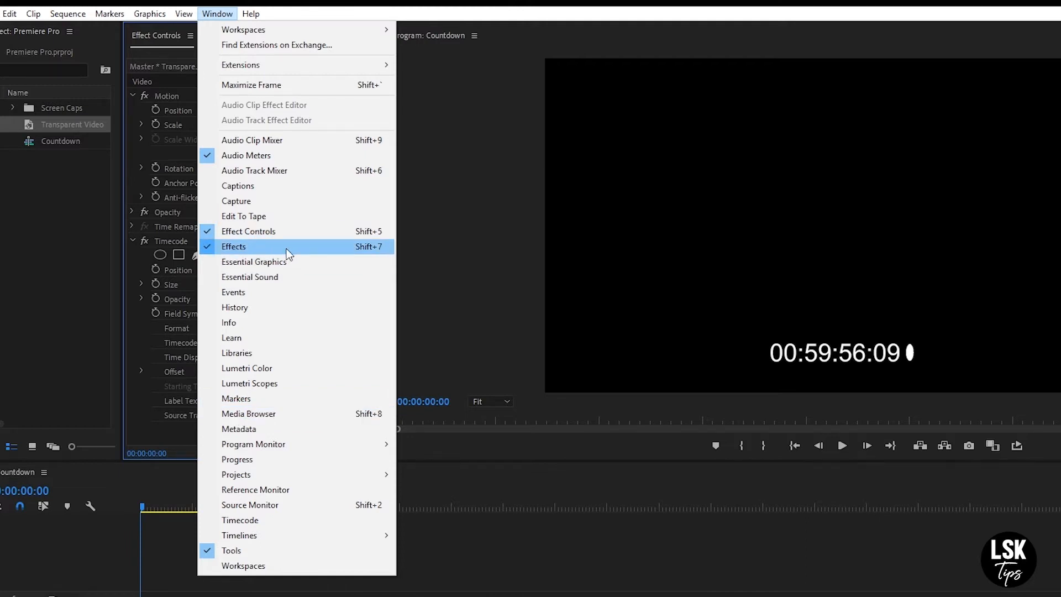
{"action": "left_click", "coordinate": [419, 310]}
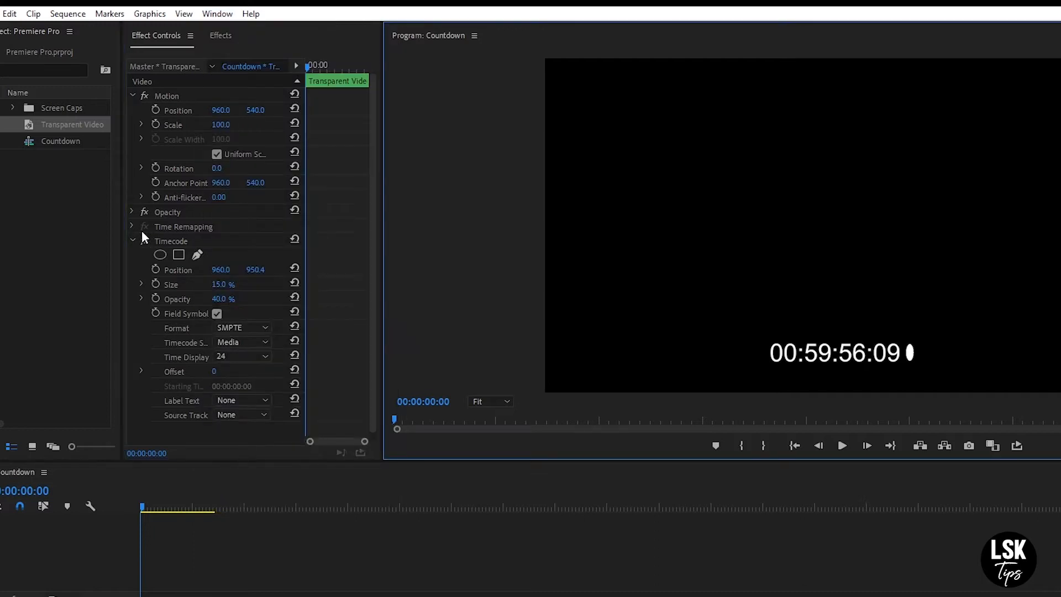
- Set the Timecode effect's size to 50% and its vertical position to 520
{"action": "left_click", "coordinate": [221, 284]}
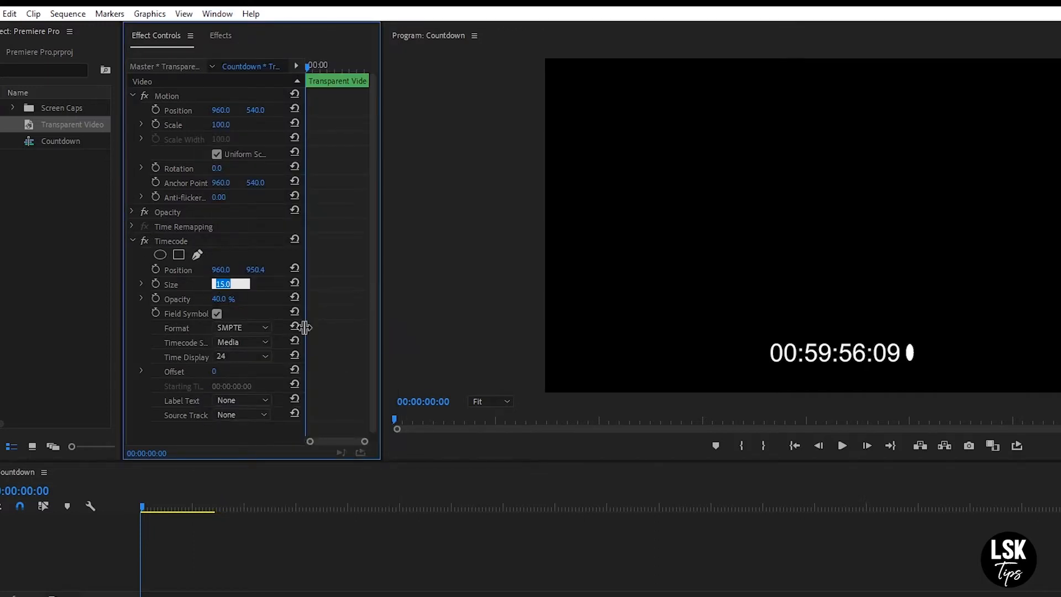
{"action": "type", "text": "50"}
{"action": "key", "text": "Return"}
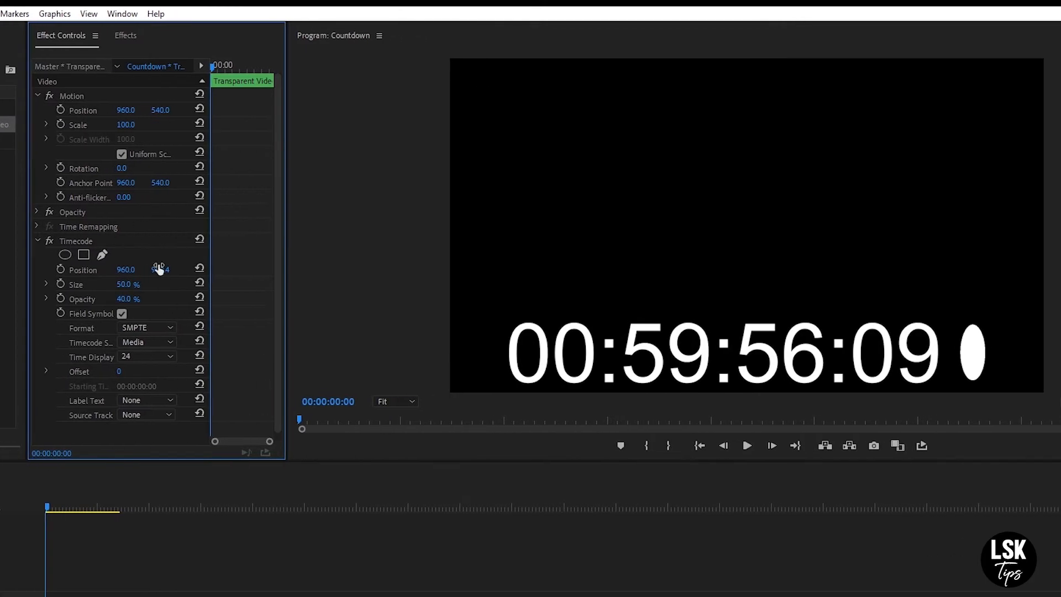
{"action": "left_click_drag", "start_coordinate": [159, 269], "coordinate": [0, 269]}
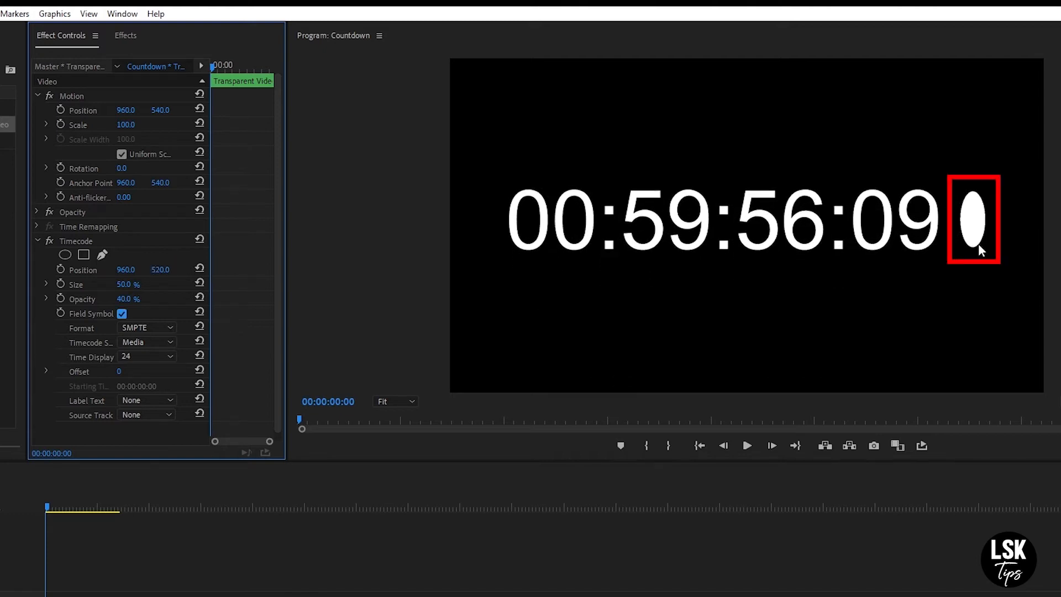
- Turn off the Timecode effect's field symbol and keep its format set to SMPTE
{"action": "left_click", "coordinate": [123, 313]}
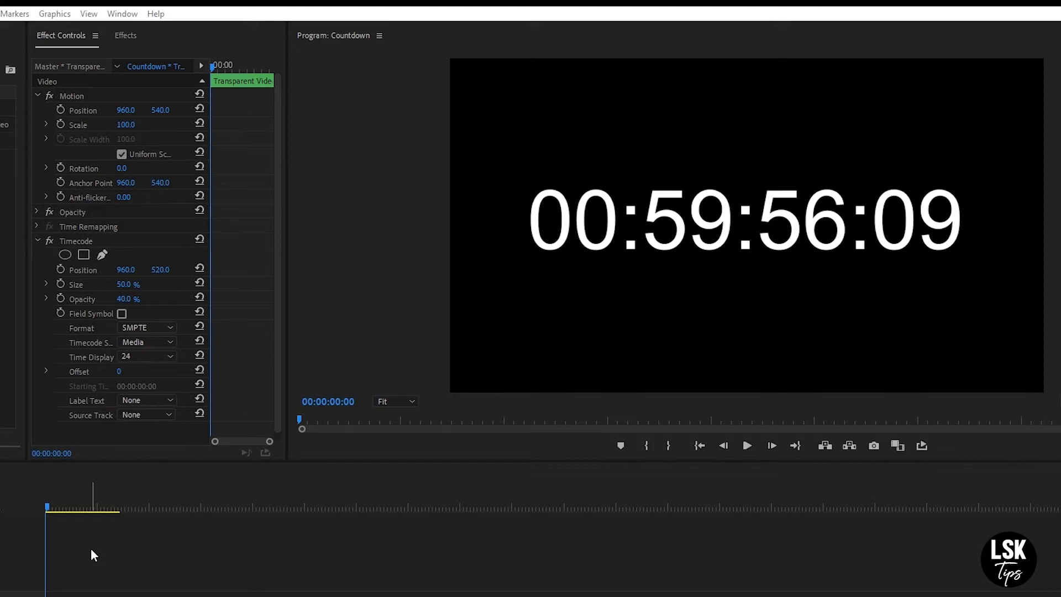
{"action": "left_click", "coordinate": [169, 327]}
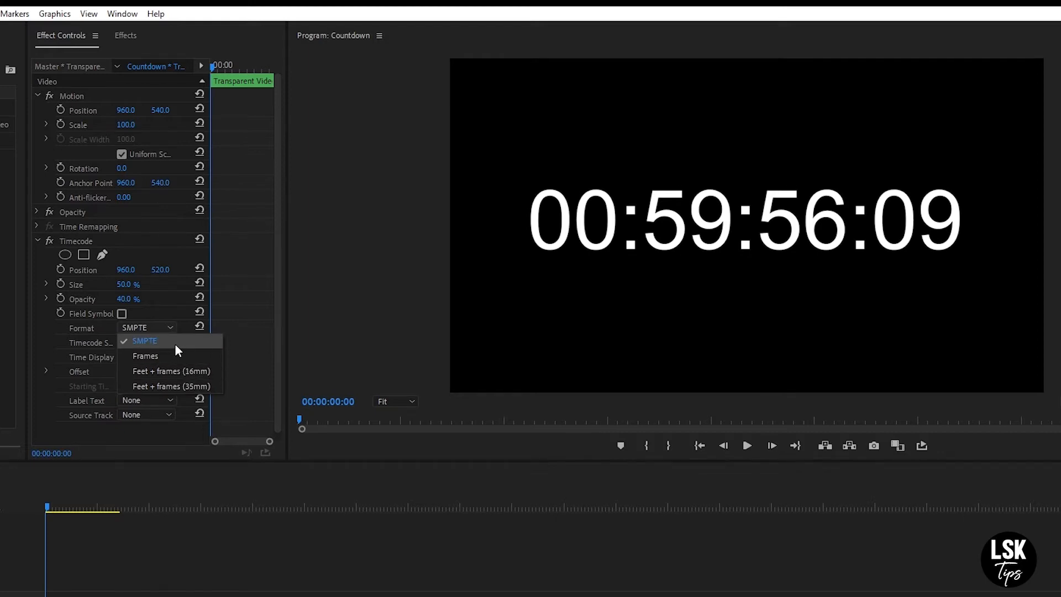
{"action": "left_click", "coordinate": [176, 341]}
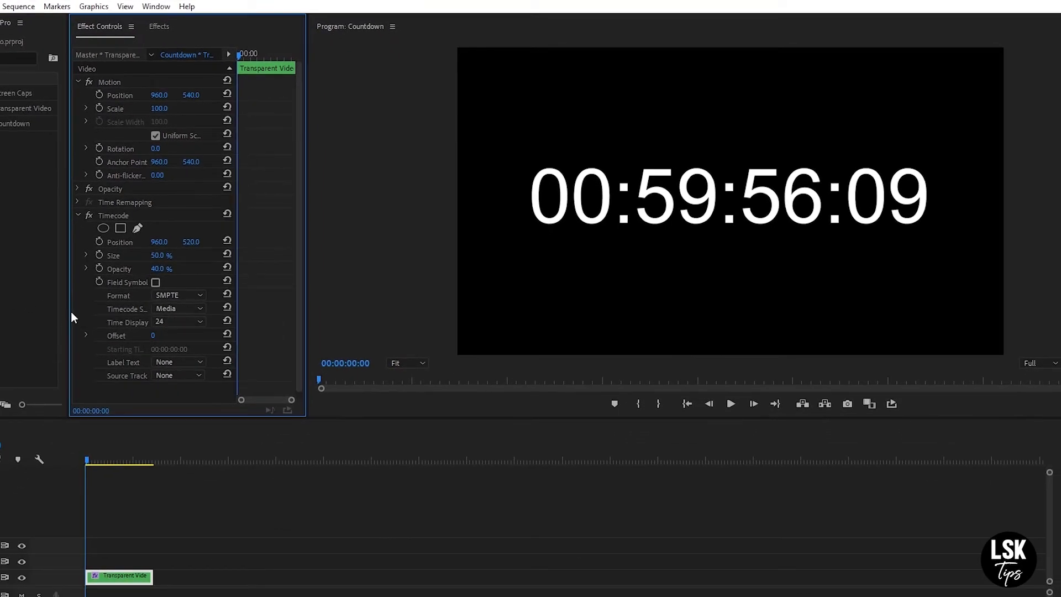
- Widen the effect settings area and set the Timecode Source to Generate, keeping the playhead at the clip's start
{"action": "left_click_drag", "start_coordinate": [67, 307], "coordinate": [3, 307]}
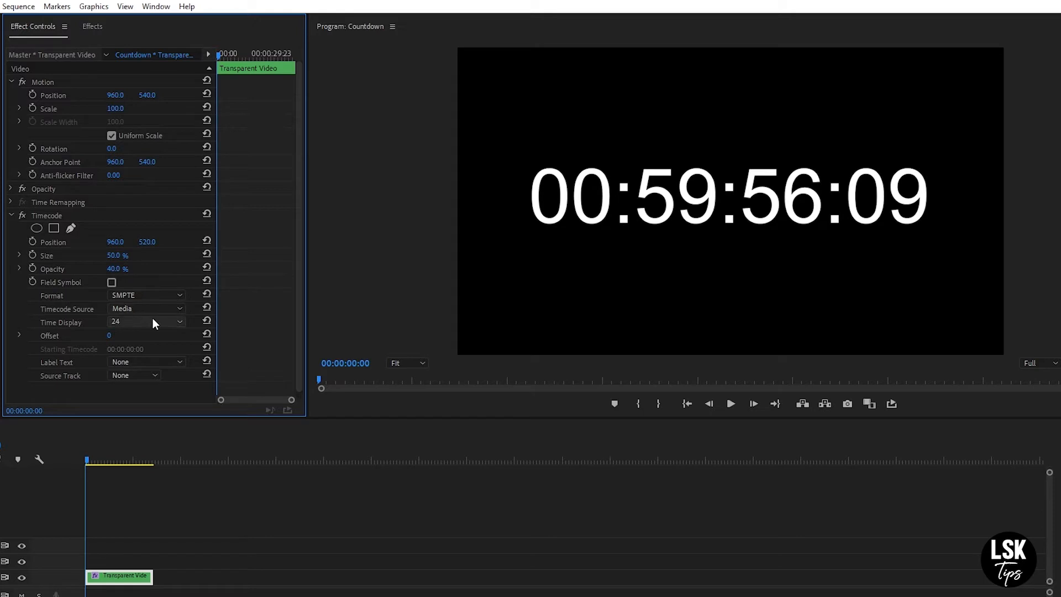
{"action": "left_click", "coordinate": [80, 454]}
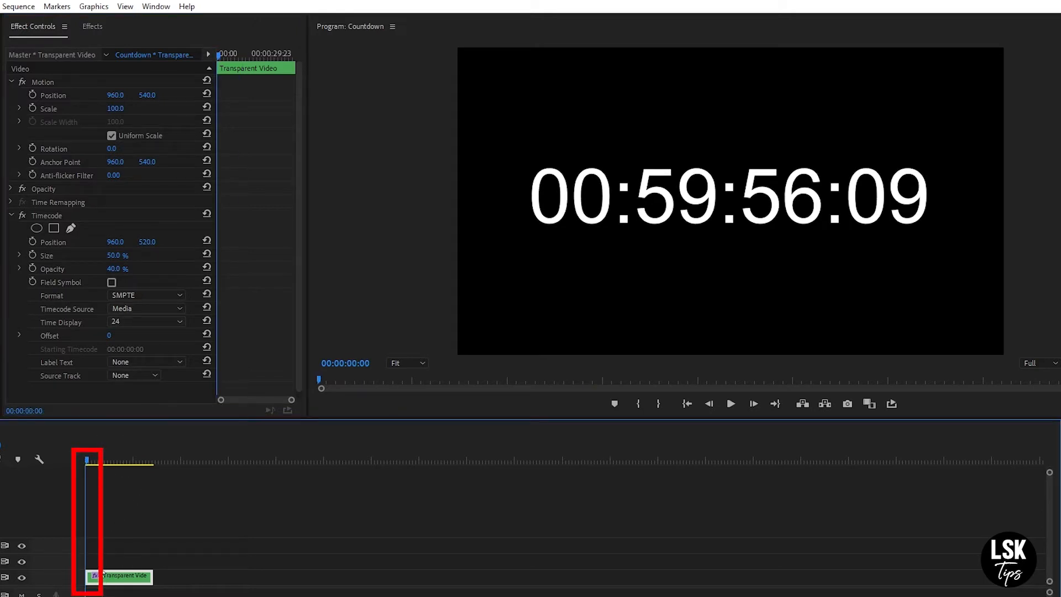
{"action": "left_click_drag", "start_coordinate": [95, 459], "coordinate": [74, 458]}
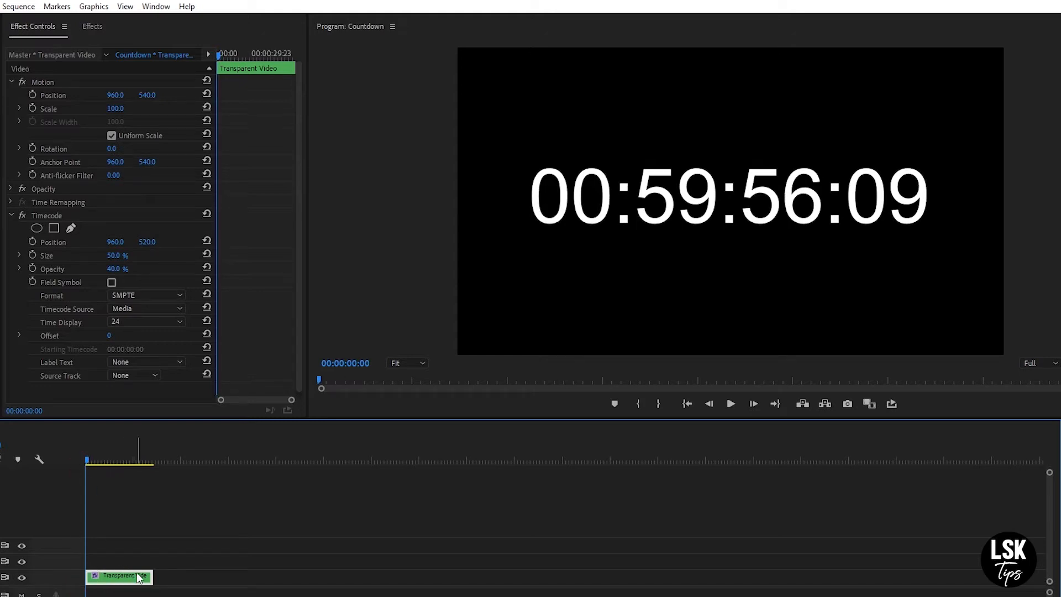
{"action": "left_click", "coordinate": [155, 313]}
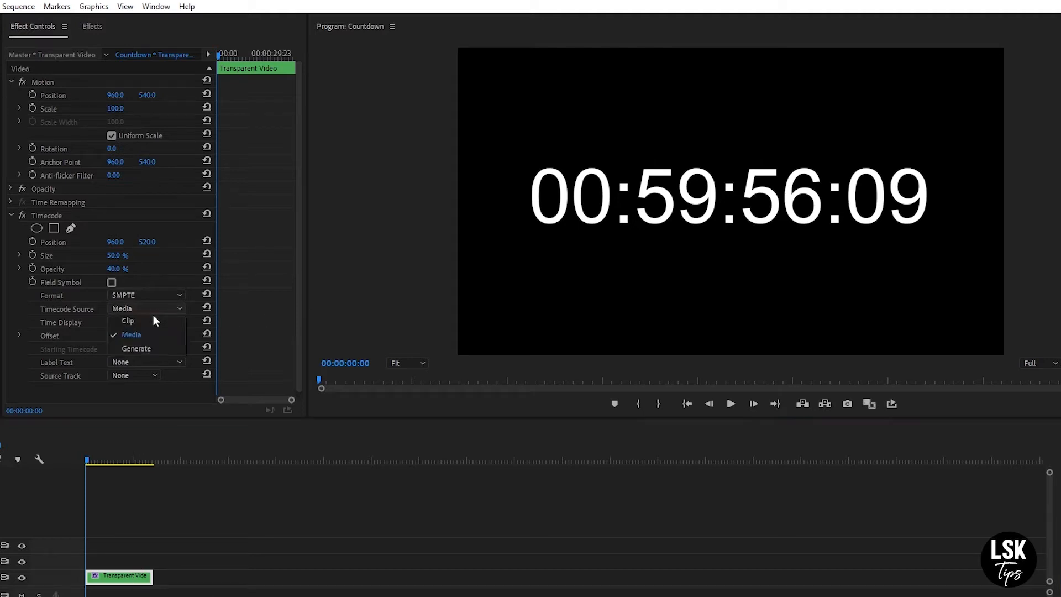
{"action": "left_click", "coordinate": [155, 348]}
{"action": "left_click", "coordinate": [85, 471]}
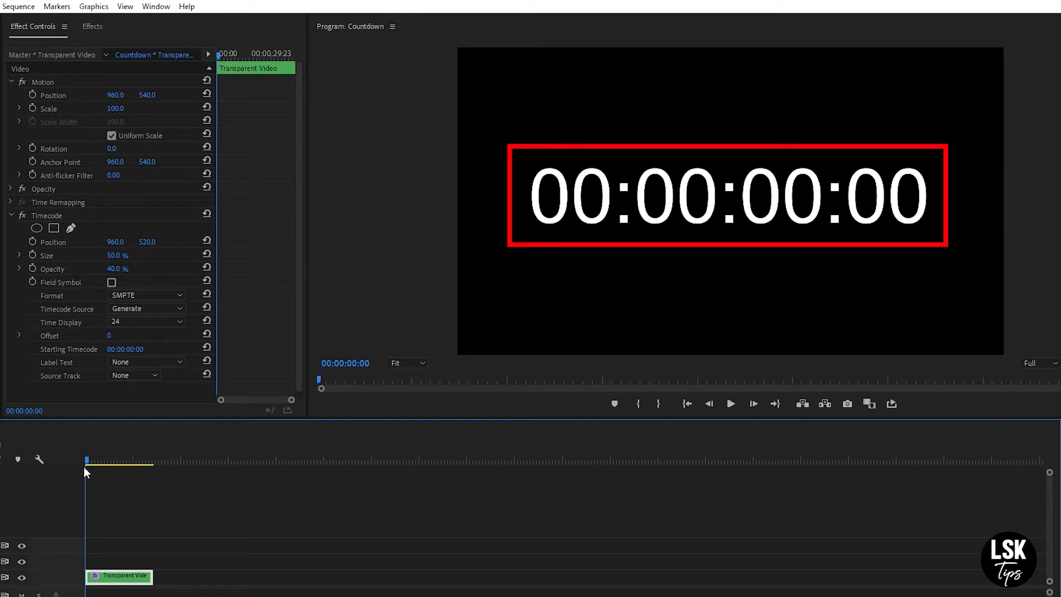
- Review the frame rates available for the Timecode effect's time display, keeping it at 24
{"action": "left_click", "coordinate": [164, 326]}
{"action": "left_click", "coordinate": [170, 323]}
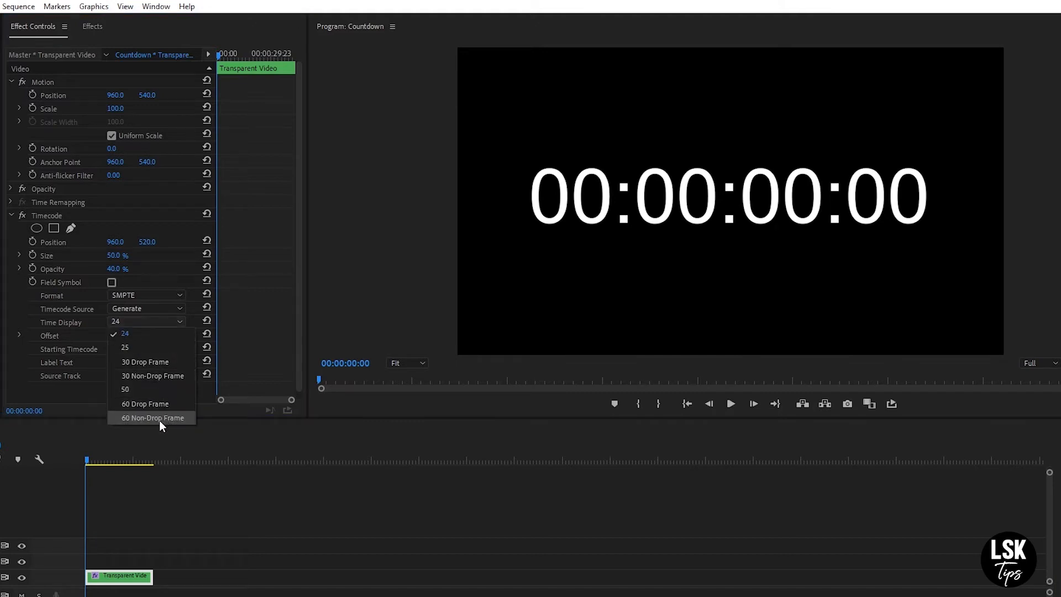
{"action": "left_click", "coordinate": [141, 324]}
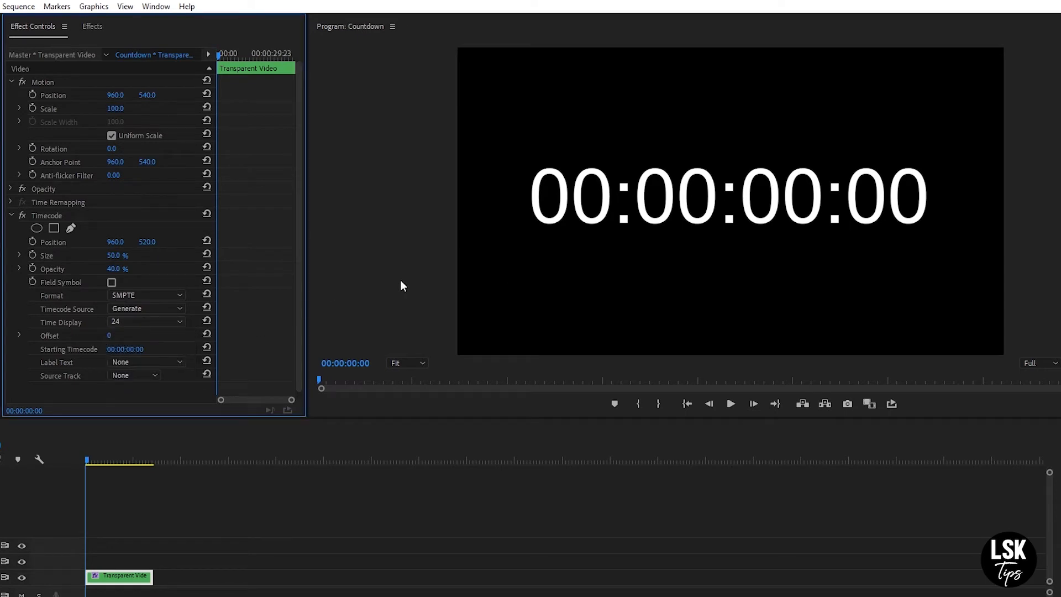
- Try a timecode offset of -171 and reset the offset to its default
{"action": "mouse_move", "coordinate": [109, 335]}
{"action": "left_mouse_down"}
{"action": "mouse_move", "coordinate": [167, 335]}
{"action": "mouse_move", "coordinate": [33, 335]}
{"action": "mouse_move", "coordinate": [111, 336]}
{"action": "mouse_move", "coordinate": [67, 336]}
{"action": "mouse_move", "coordinate": [91, 335]}
{"action": "left_mouse_up"}
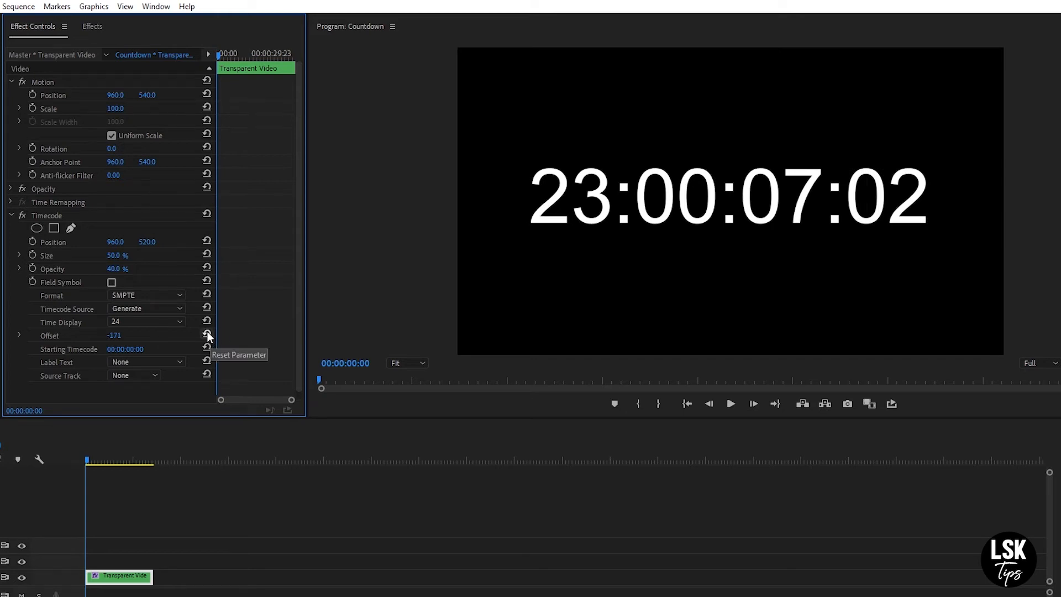
{"action": "left_click", "coordinate": [207, 335]}
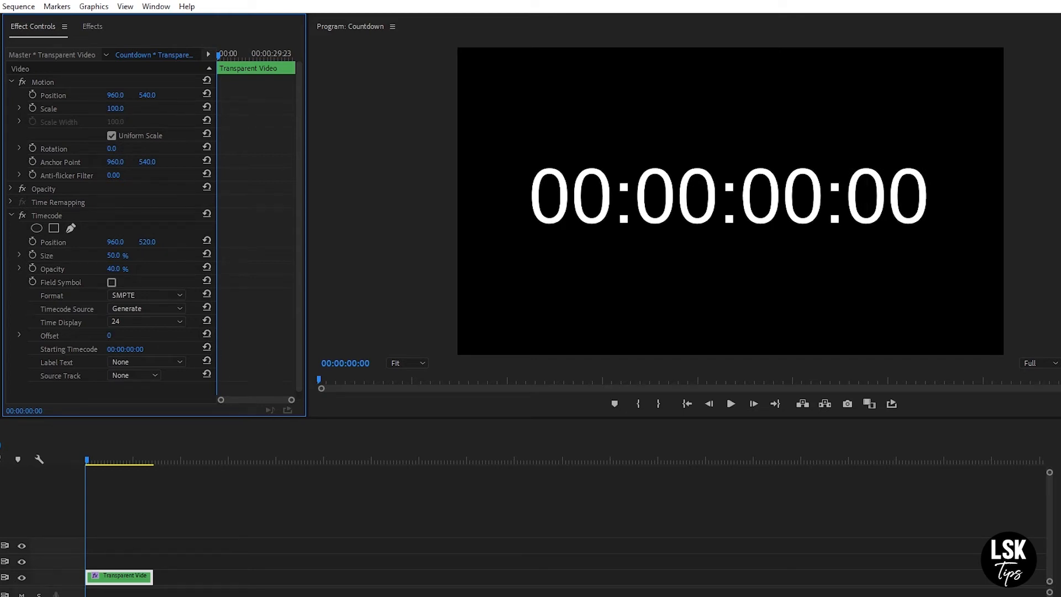
- Try a starting timecode of 00:00:07:06 for the Timecode effect and reset it to its default
{"action": "left_click_drag", "start_coordinate": [124, 349], "coordinate": [182, 350]}
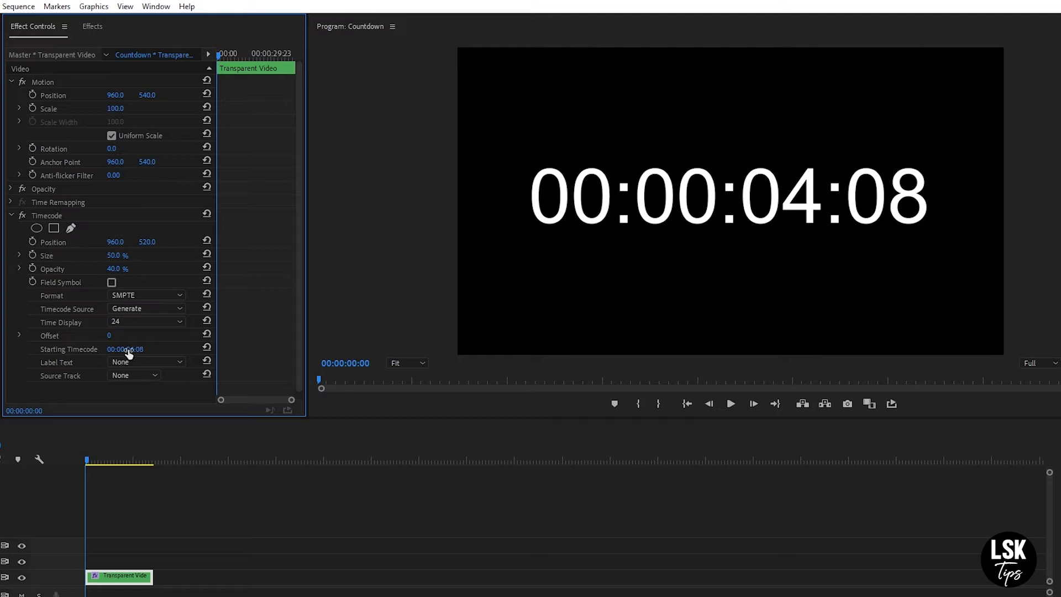
{"action": "left_click_drag", "start_coordinate": [128, 350], "coordinate": [145, 349]}
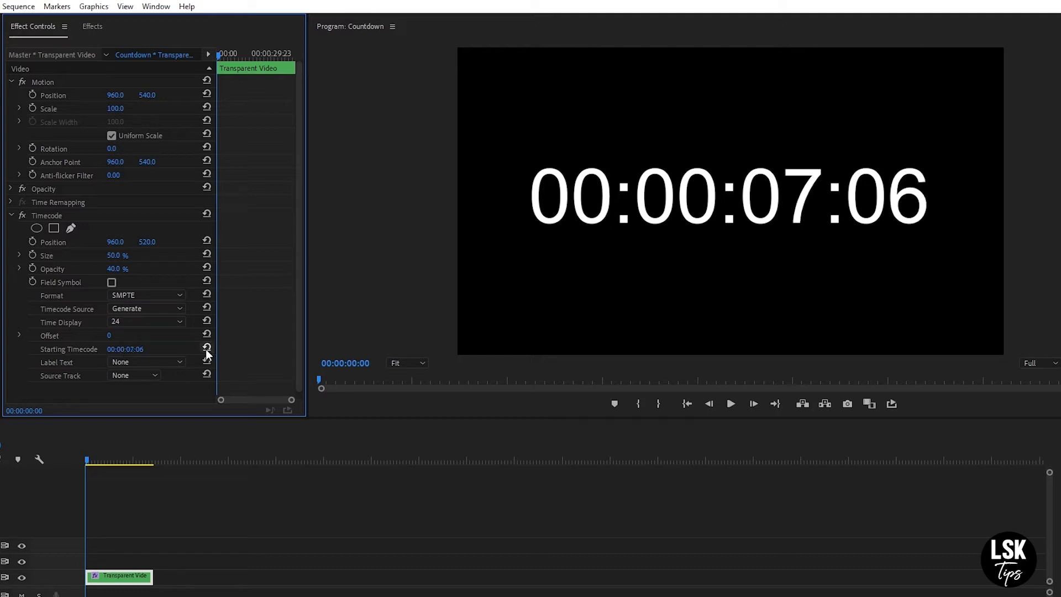
{"action": "left_click", "coordinate": [207, 347]}
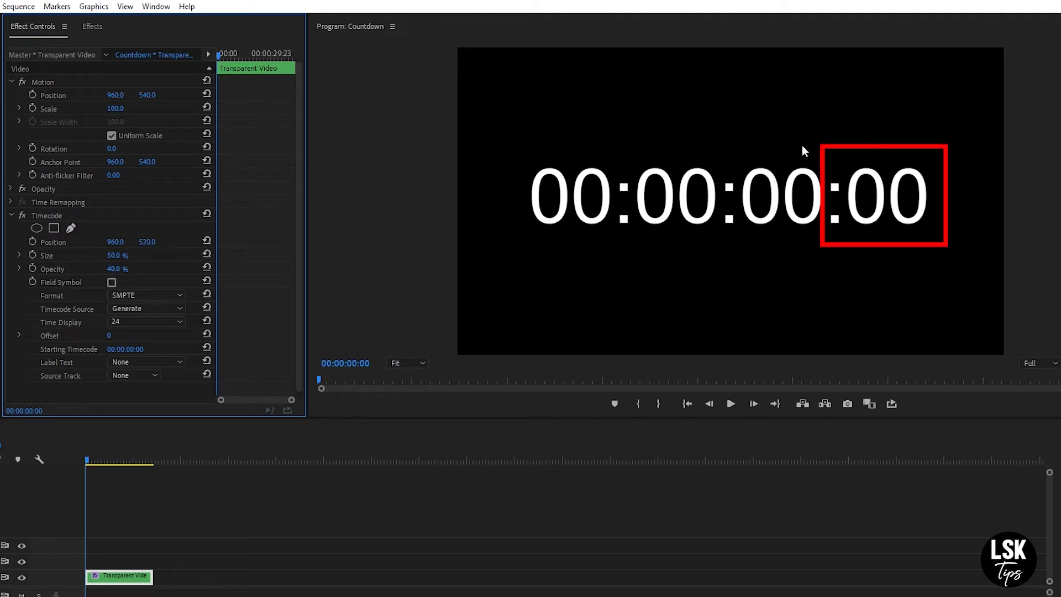
- Search the effects for "crop" and apply the Crop effect to the Transparent Video clip
{"action": "left_click", "coordinate": [92, 27]}
{"action": "double_click", "coordinate": [86, 47]}
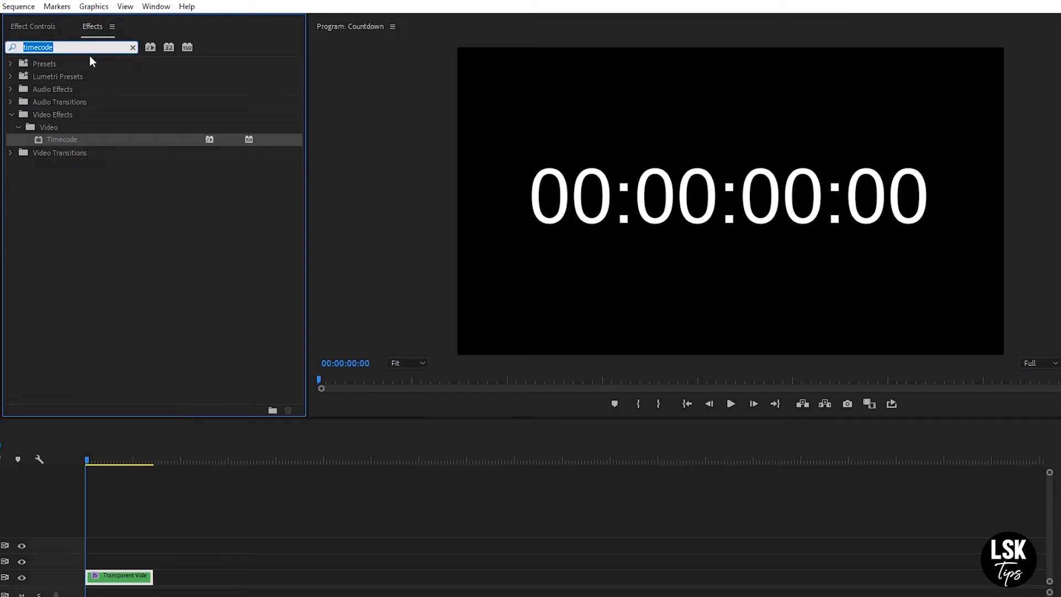
{"action": "type", "text": "crop"}
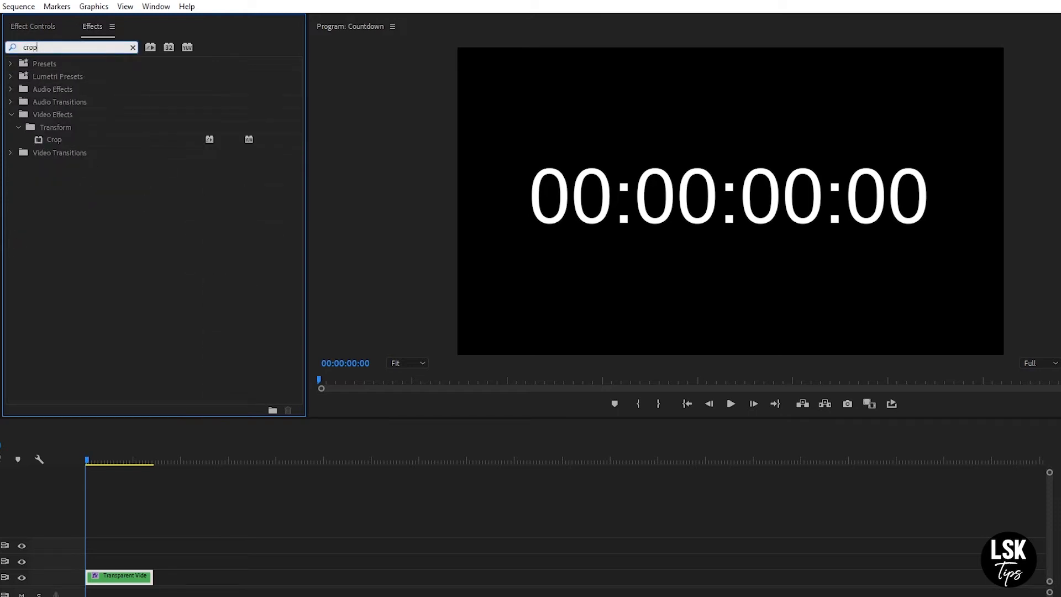
{"action": "left_click", "coordinate": [41, 142]}
{"action": "left_click_drag", "start_coordinate": [42, 144], "coordinate": [108, 577]}
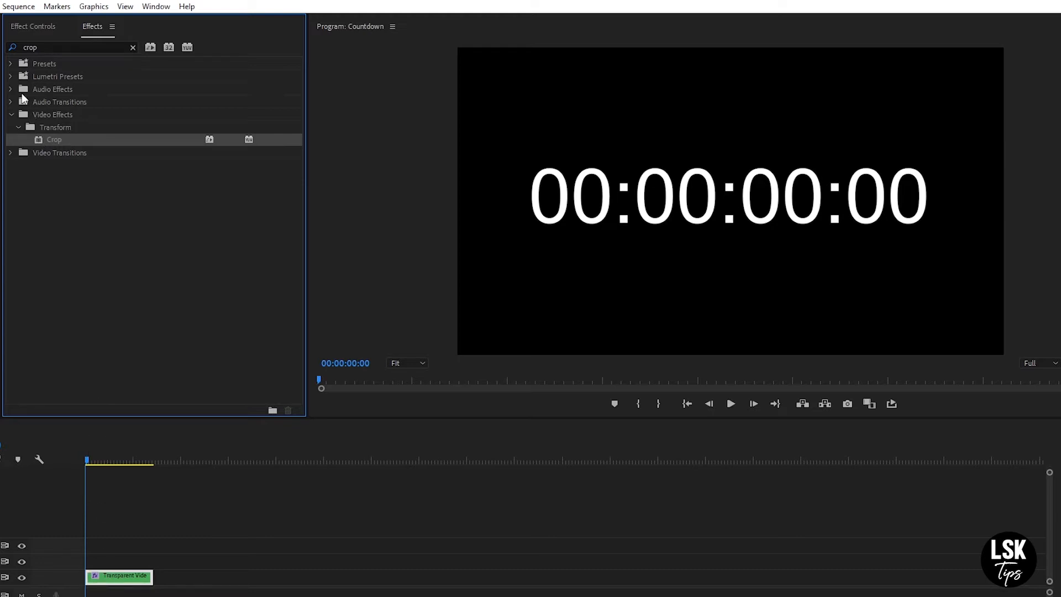
- Collapse the Timecode settings and set the Crop effect's Right value to 33% to cut off the frame digits and colon
{"action": "left_click", "coordinate": [36, 25]}
{"action": "left_click", "coordinate": [12, 214]}
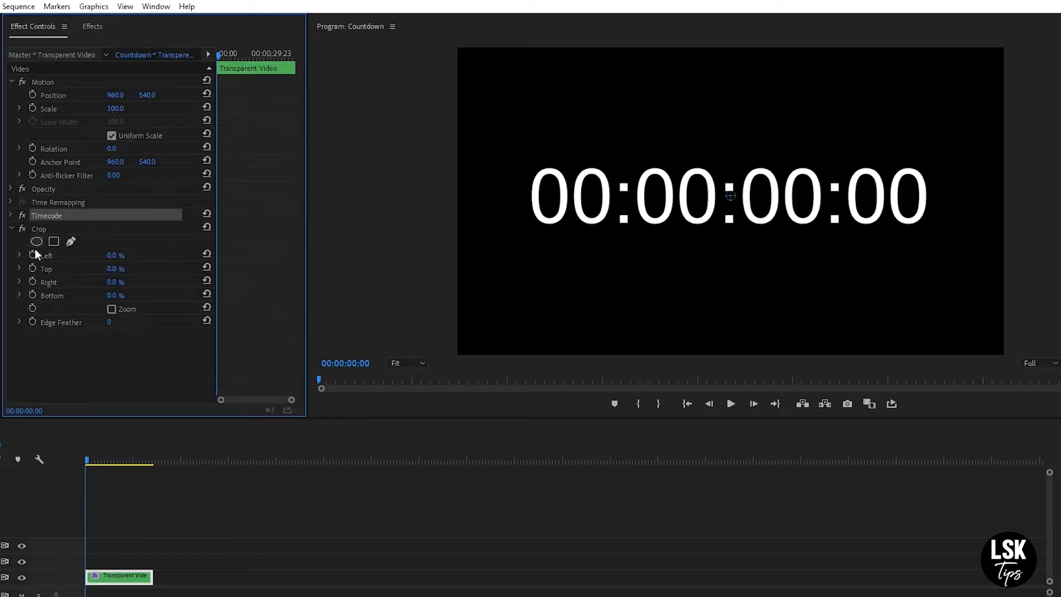
{"action": "left_click", "coordinate": [111, 282]}
{"action": "type", "text": "75"}
{"action": "key", "text": "Return"}
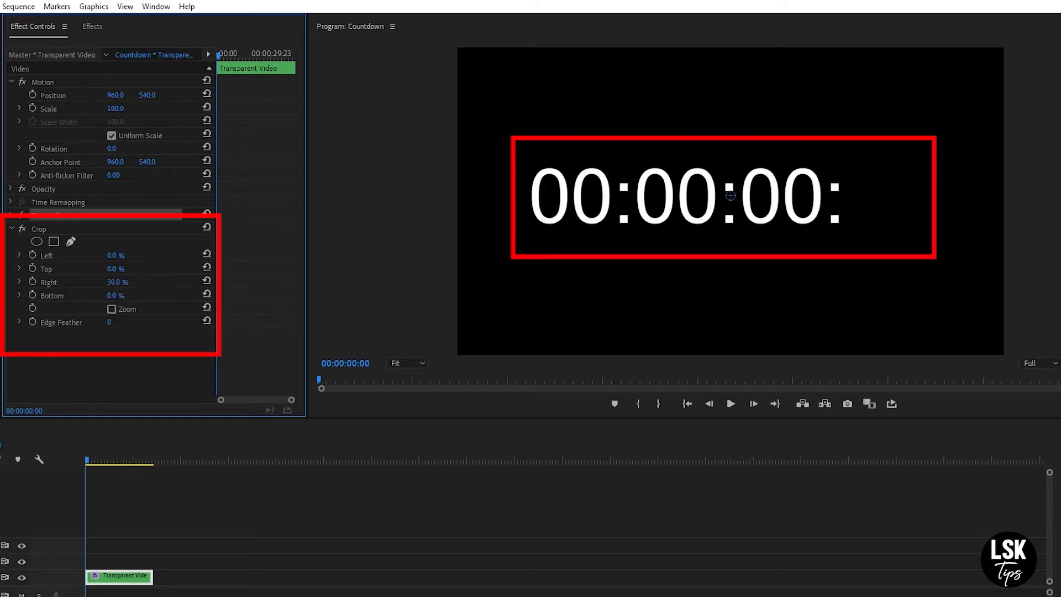
{"action": "left_click_drag", "start_coordinate": [121, 283], "coordinate": [122, 283]}
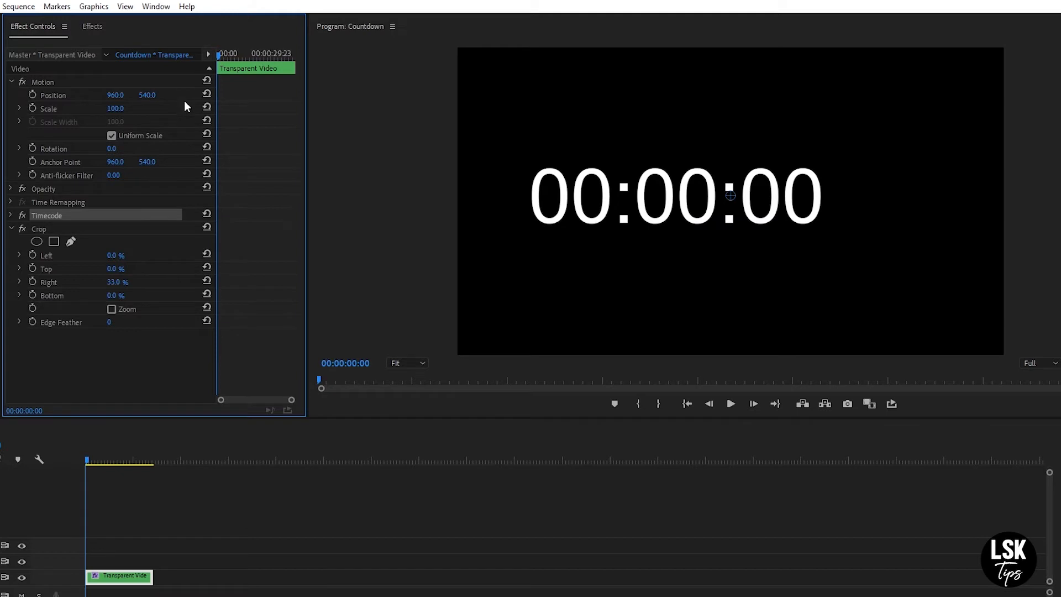
- Set the Transparent Video clip's horizontal Motion position to 1170 and move the clip up to track V2
{"action": "left_click_drag", "start_coordinate": [113, 94], "coordinate": [228, 94]}
{"action": "left_click", "coordinate": [117, 94]}
{"action": "type", "text": "1170"}
{"action": "left_click", "coordinate": [119, 322]}
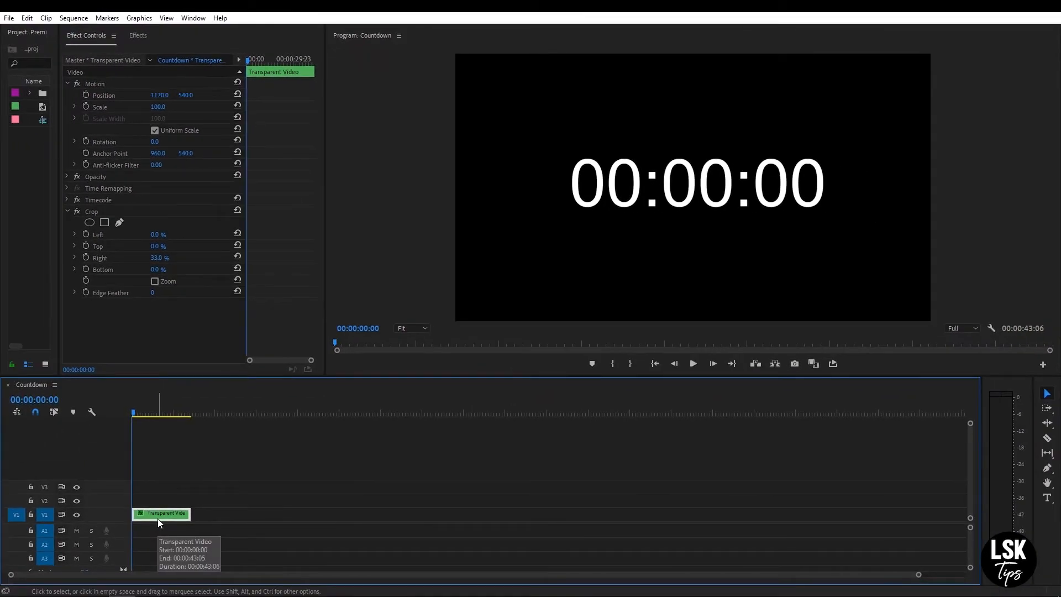
{"action": "left_click_drag", "start_coordinate": [158, 518], "coordinate": [158, 506]}
- Create a bright blue color matte named teal and place it on V1 beneath the Transparent Video clip, matching its length
{"action": "left_click_drag", "start_coordinate": [59, 317], "coordinate": [230, 309]}
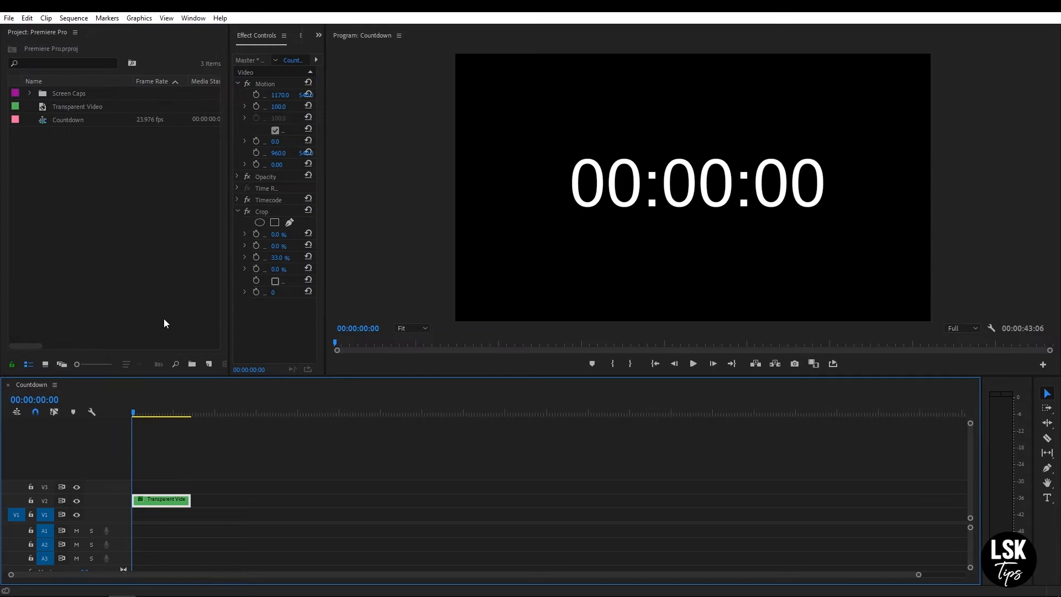
{"action": "left_click", "coordinate": [209, 365]}
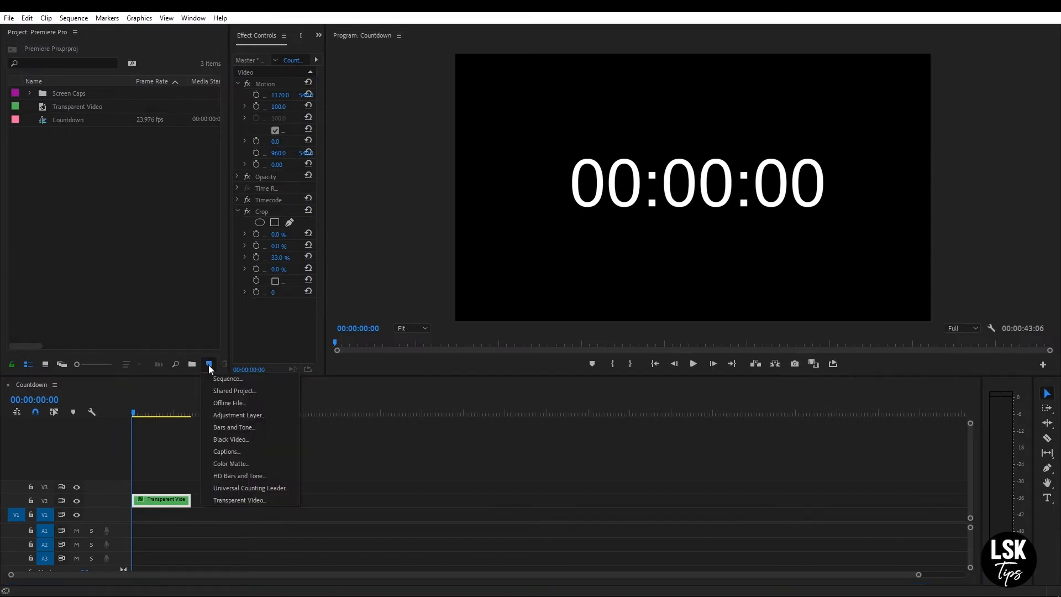
{"action": "left_click", "coordinate": [232, 464]}
{"action": "left_click", "coordinate": [538, 343]}
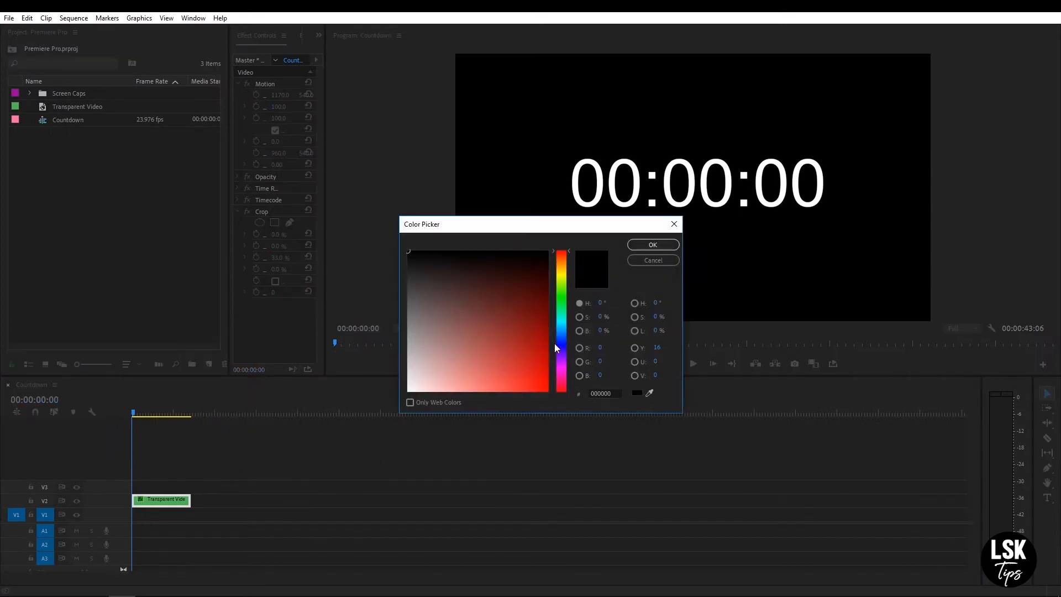
{"action": "left_click", "coordinate": [564, 339]}
{"action": "left_click_drag", "start_coordinate": [565, 339], "coordinate": [561, 325]}
{"action": "left_click", "coordinate": [537, 372]}
{"action": "left_click", "coordinate": [652, 244]}
{"action": "type", "text": "teal"}
{"action": "key", "text": "Return"}
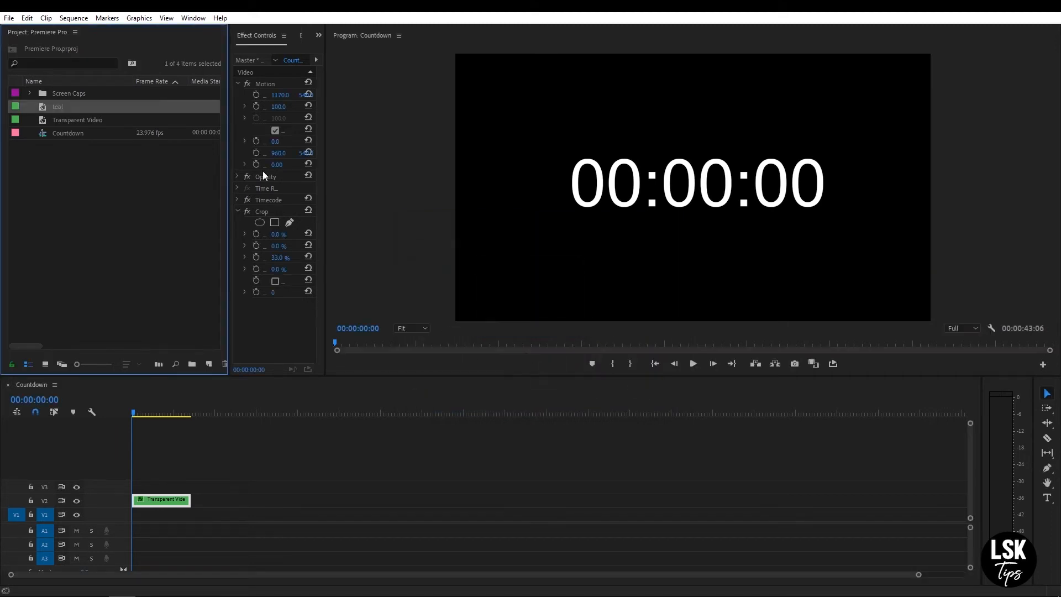
{"action": "left_click_drag", "start_coordinate": [38, 108], "coordinate": [192, 515]}
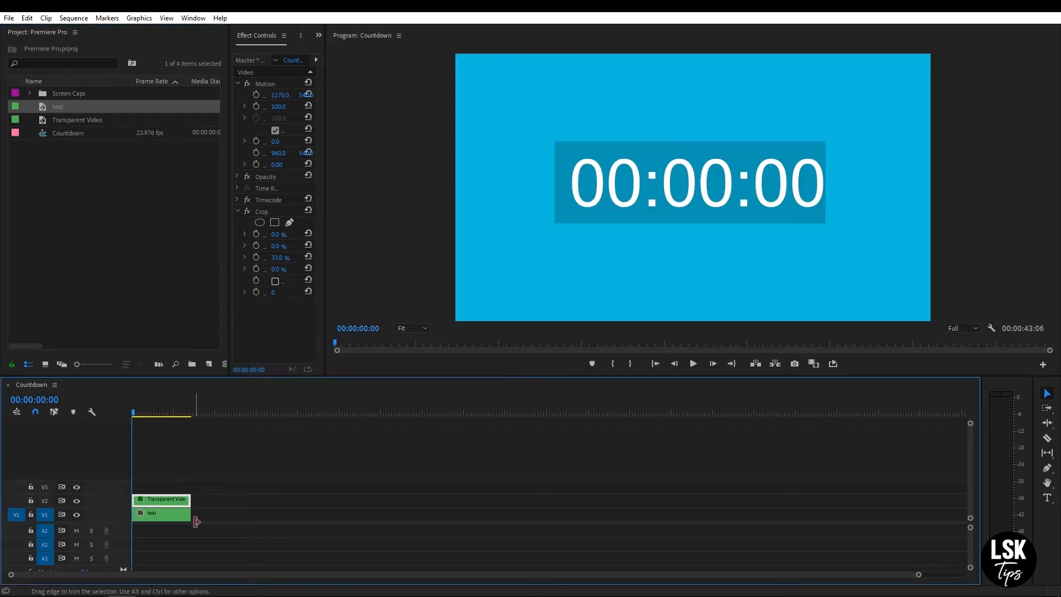
{"action": "mouse_move", "coordinate": [145, 412]}
{"action": "left_mouse_down"}
{"action": "mouse_move", "coordinate": [159, 412]}
{"action": "mouse_move", "coordinate": [128, 409]}
{"action": "mouse_move", "coordinate": [178, 411]}
{"action": "mouse_move", "coordinate": [134, 411]}
{"action": "left_mouse_up"}
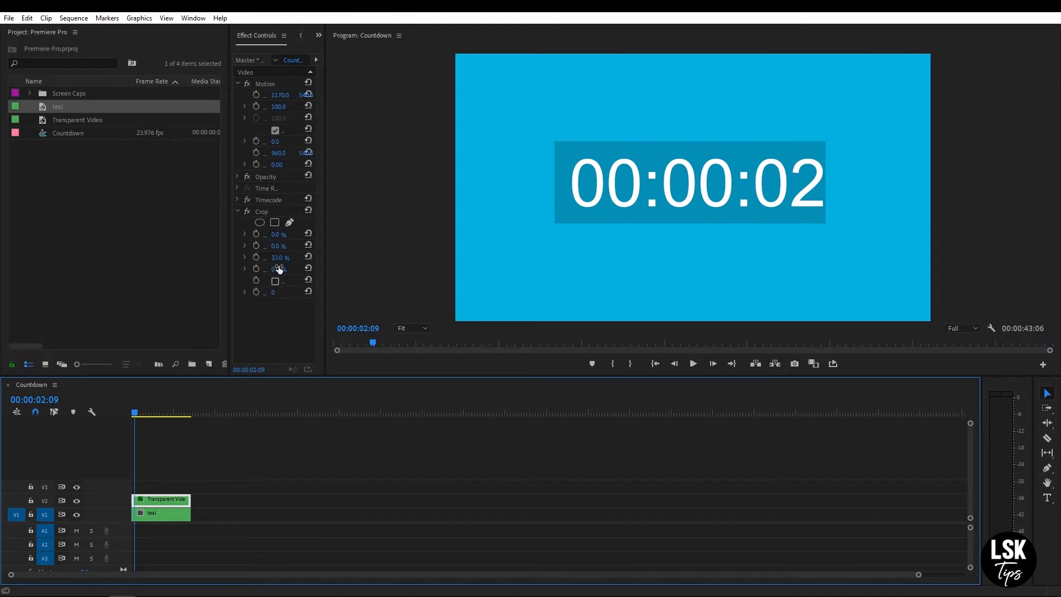
- Turn off opacity keyframing on the Transparent Video clip and set its blend mode to Screen
{"action": "left_click_drag", "start_coordinate": [229, 264], "coordinate": [74, 173]}
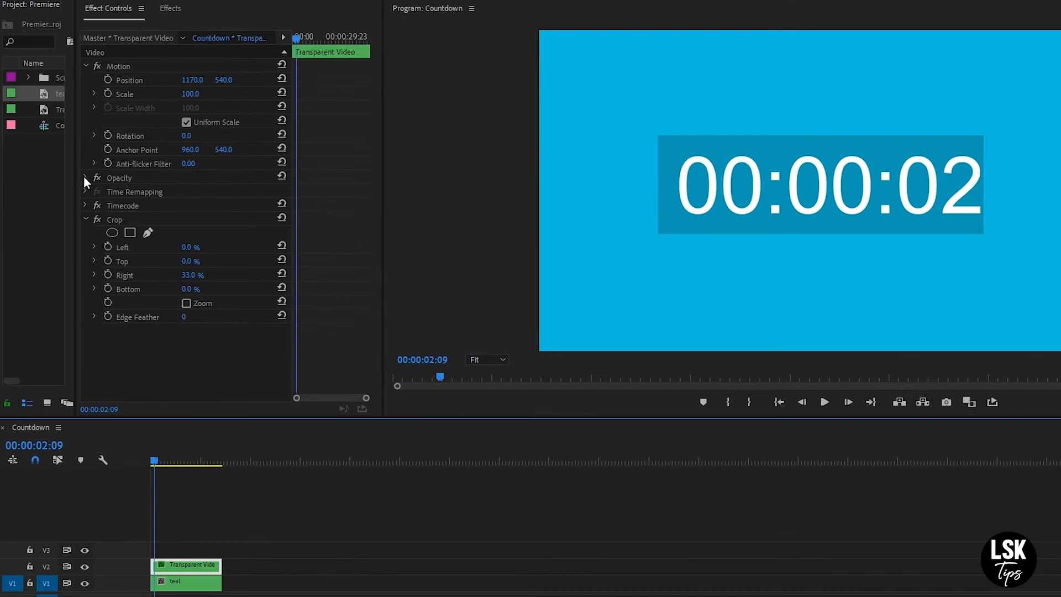
{"action": "left_click", "coordinate": [85, 178]}
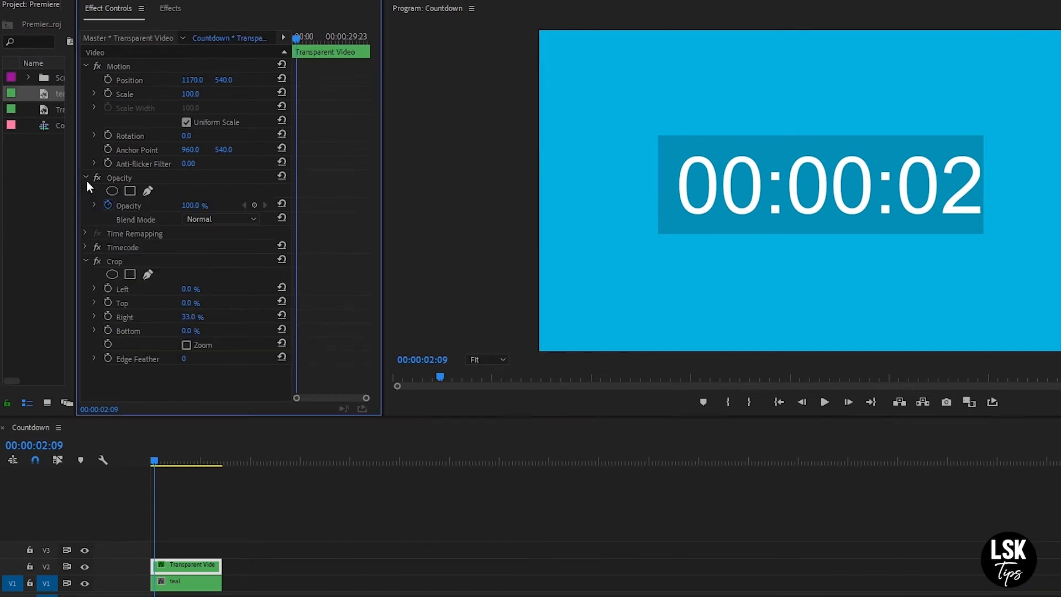
{"action": "left_click", "coordinate": [107, 205]}
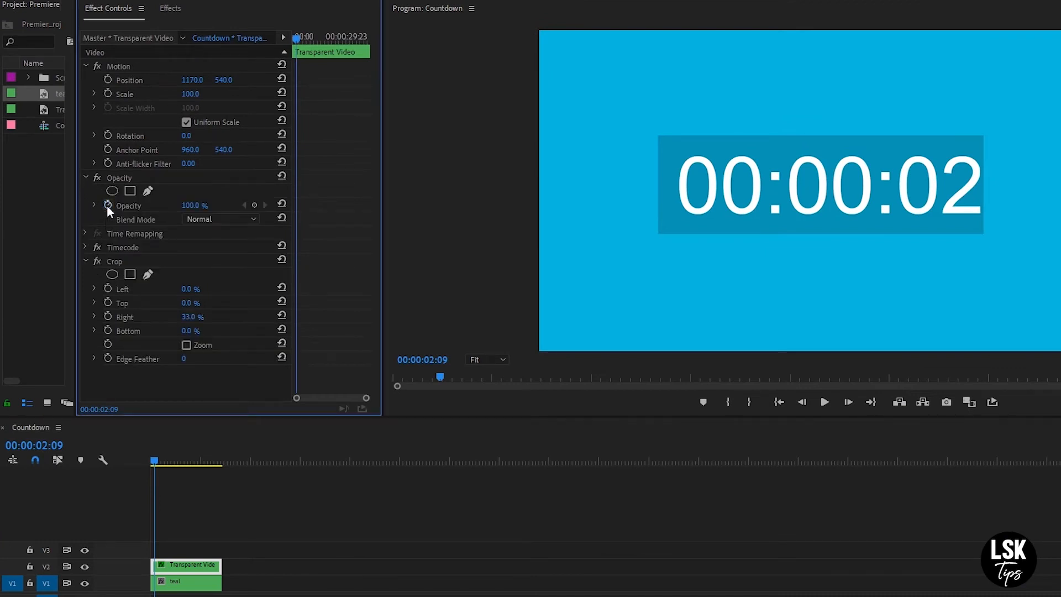
{"action": "left_click", "coordinate": [245, 220]}
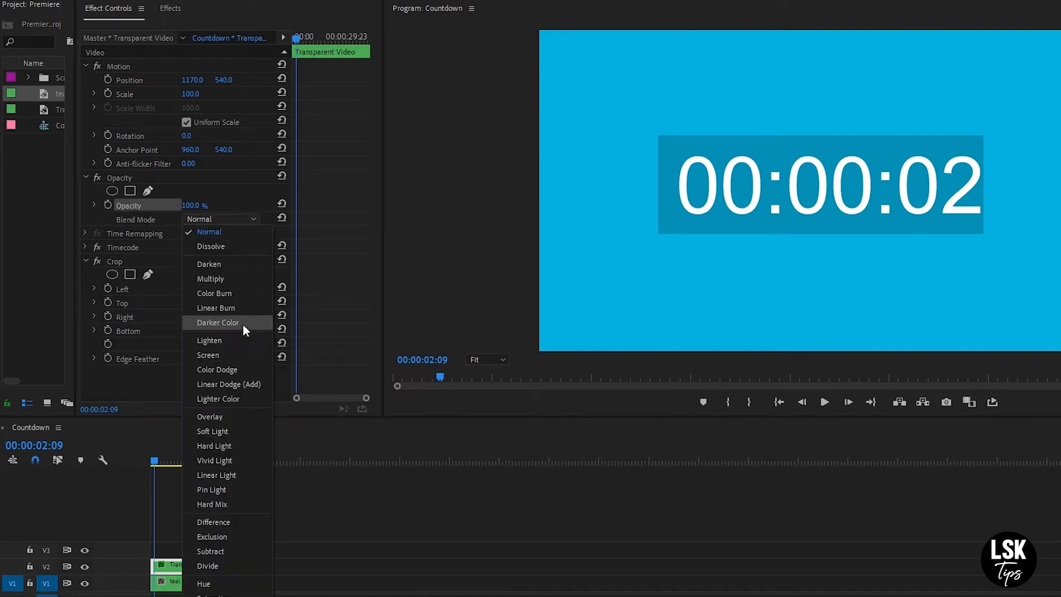
{"action": "left_click", "coordinate": [233, 354]}
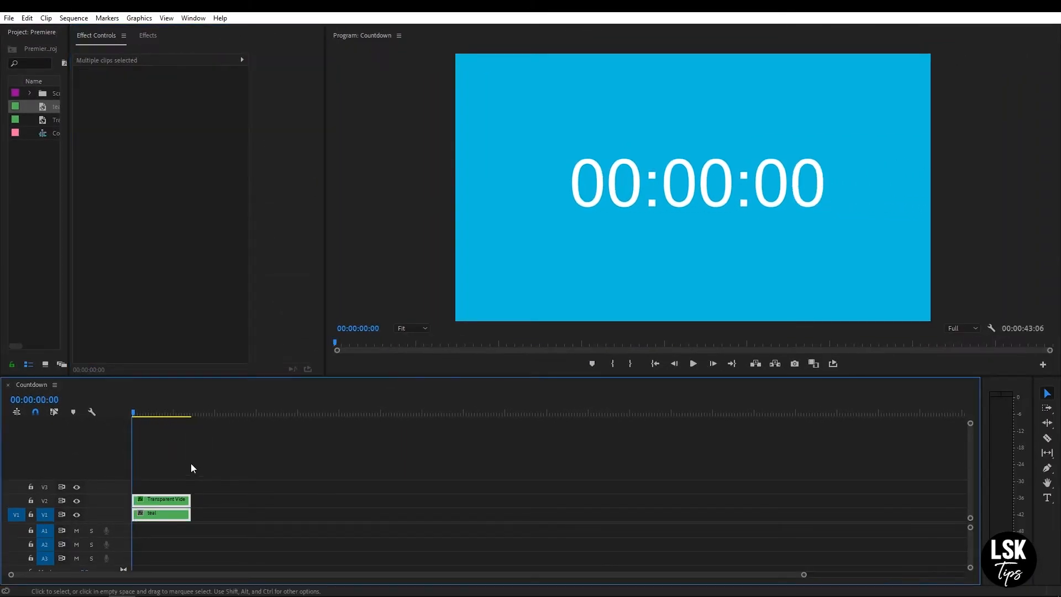
- Resize the Transparent Video and teal clips together to a length of 00:01:00:16 and return the playhead to the start
{"action": "left_click_drag", "start_coordinate": [159, 465], "coordinate": [192, 566]}
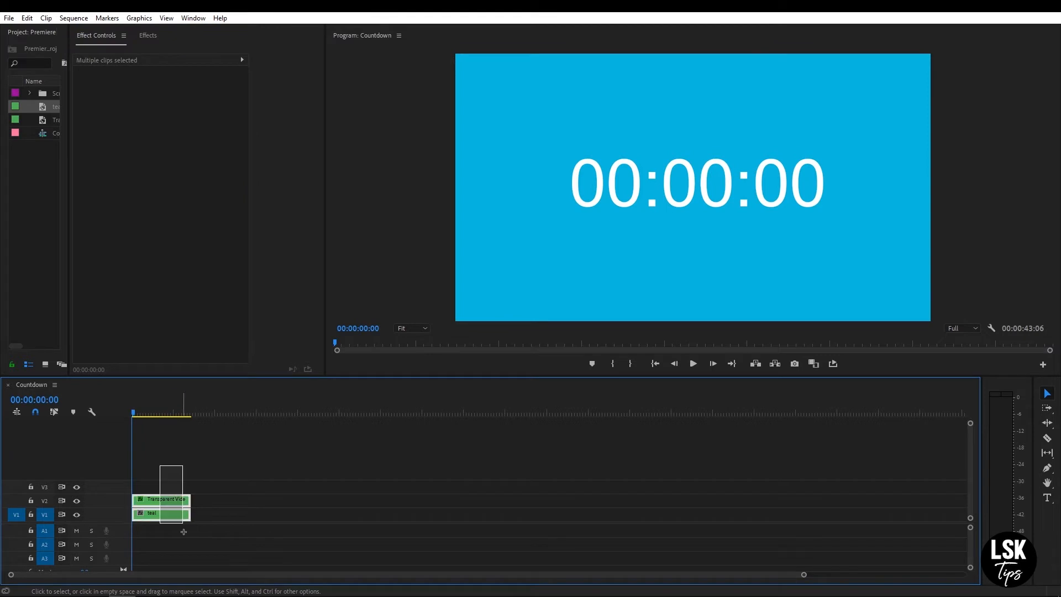
{"action": "left_click_drag", "start_coordinate": [189, 520], "coordinate": [318, 519]}
{"action": "left_click", "coordinate": [145, 412]}
{"action": "left_click_drag", "start_coordinate": [145, 412], "coordinate": [216, 455]}
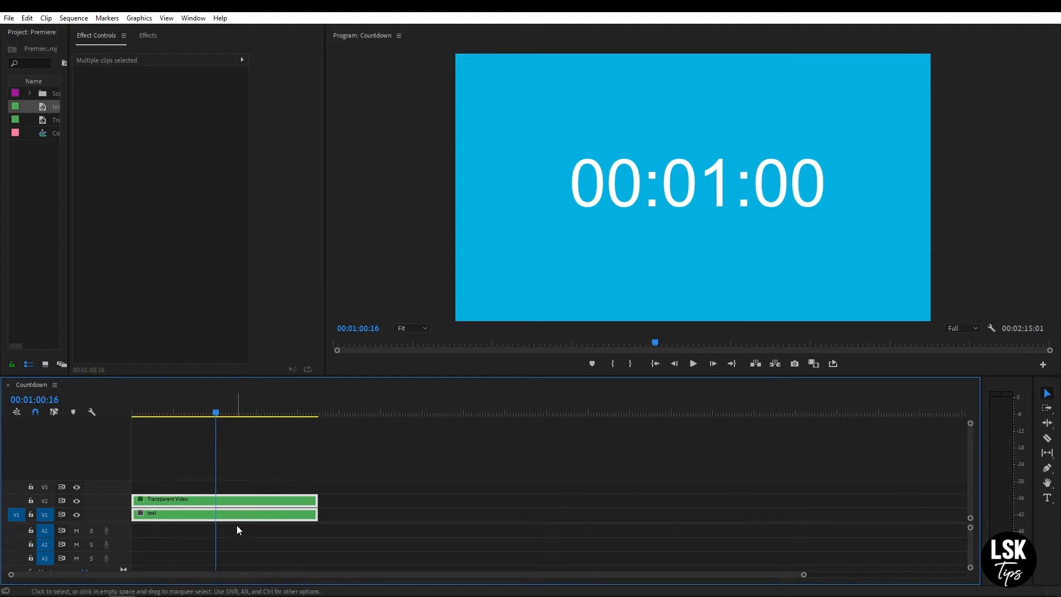
{"action": "left_click_drag", "start_coordinate": [317, 513], "coordinate": [214, 514]}
{"action": "left_click", "coordinate": [215, 416]}
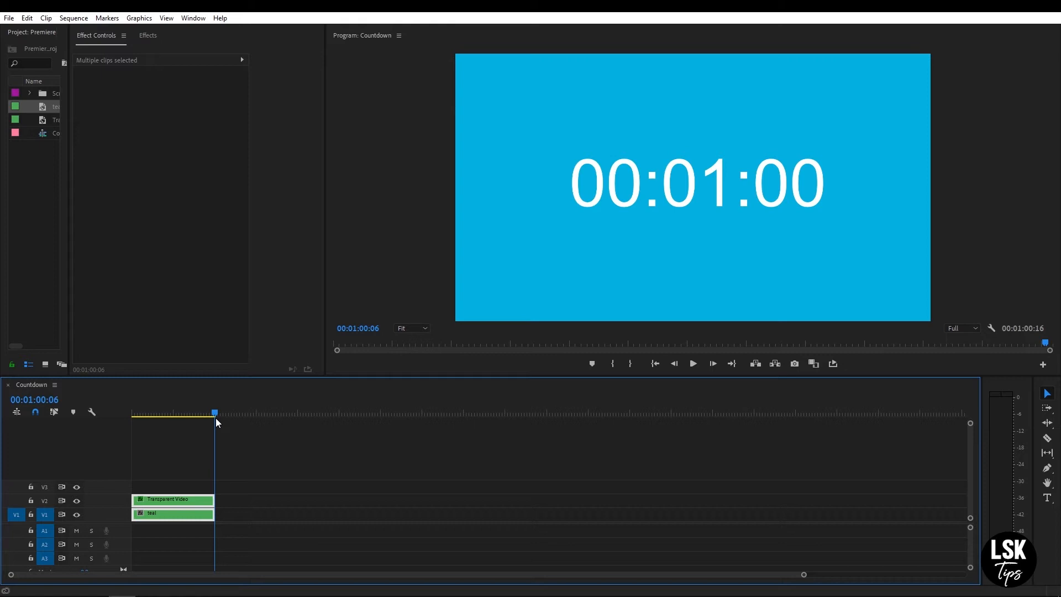
{"action": "key", "text": "Home"}
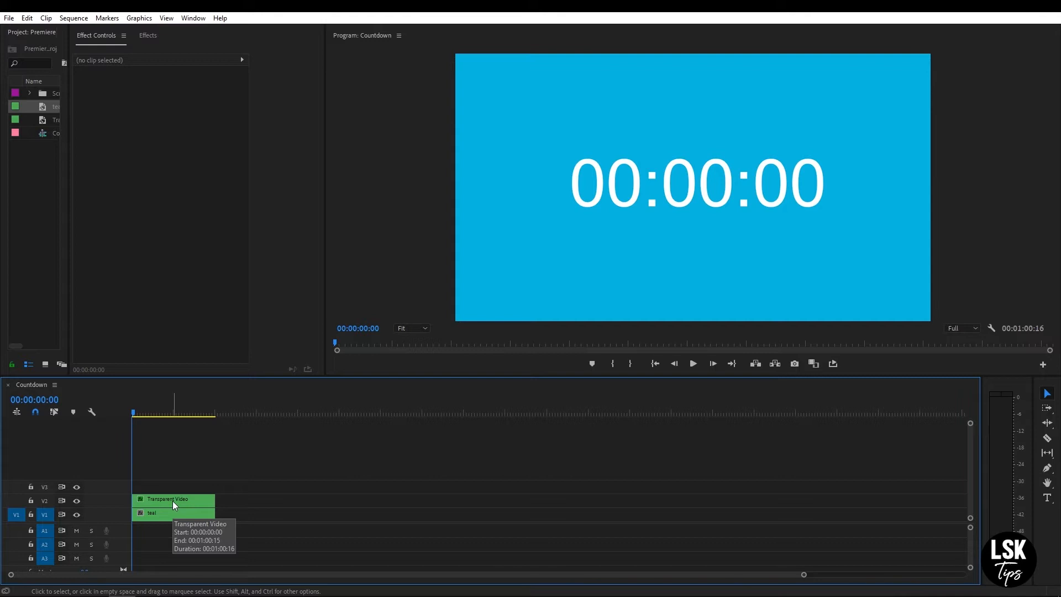
- Examine the speed and duration options available for the Transparent Video clip, leaving them unchanged
{"action": "right_click", "coordinate": [173, 500]}
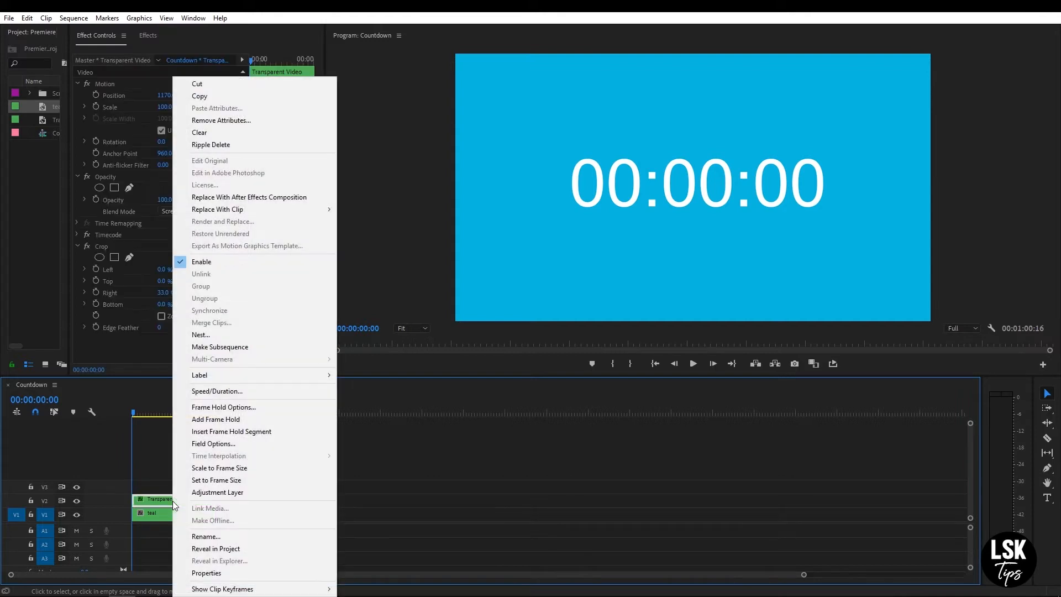
{"action": "left_click", "coordinate": [249, 396]}
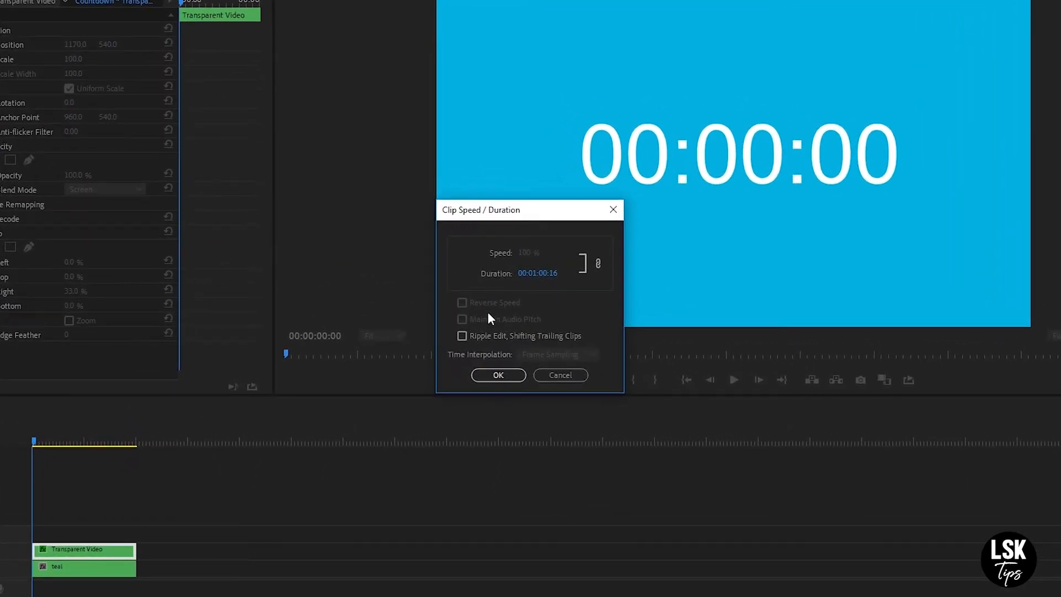
{"action": "left_click", "coordinate": [553, 373]}
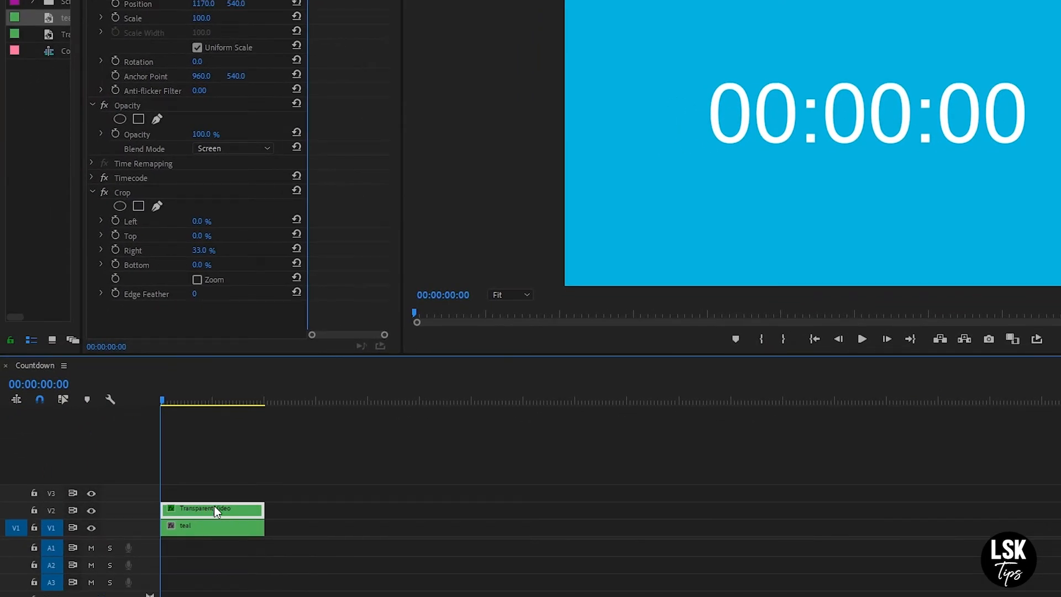
- Nest the Transparent Video clip into a sequence named "count down"
{"action": "right_click", "coordinate": [230, 510]}
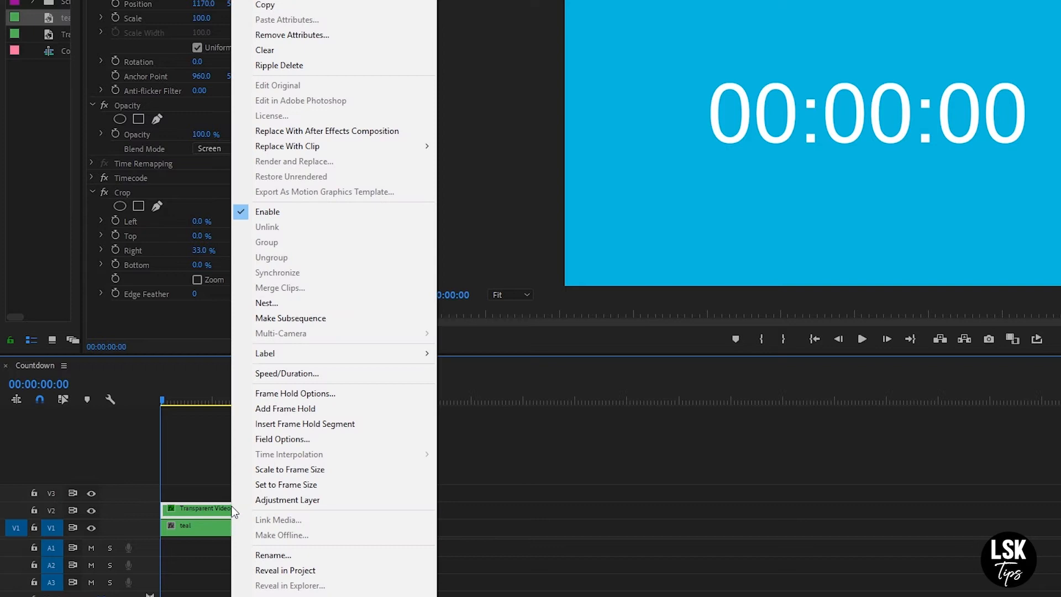
{"action": "left_click", "coordinate": [254, 303]}
{"action": "type", "text": "count down"}
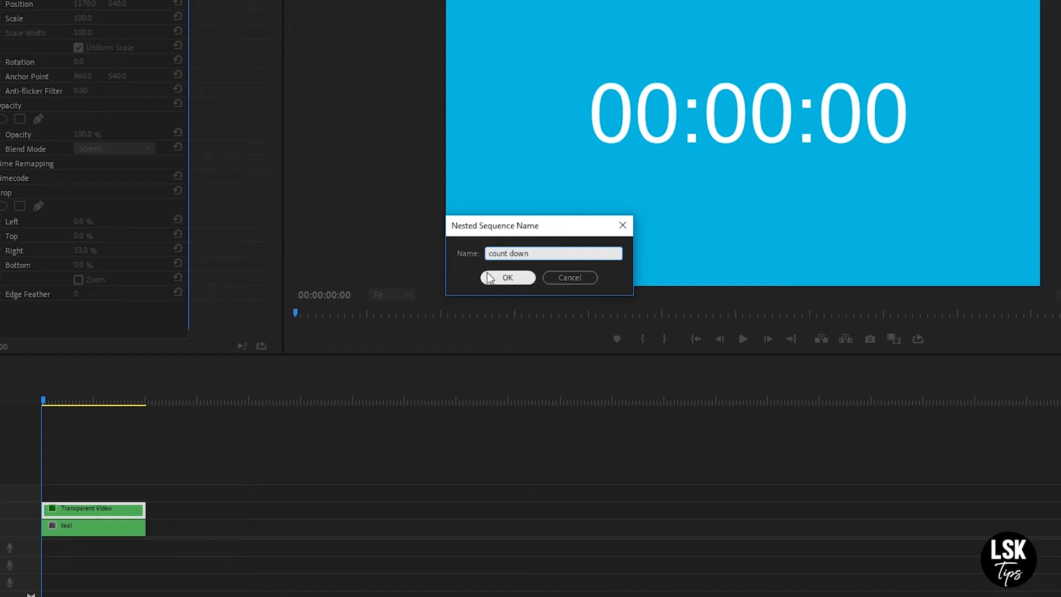
{"action": "left_click", "coordinate": [500, 278]}
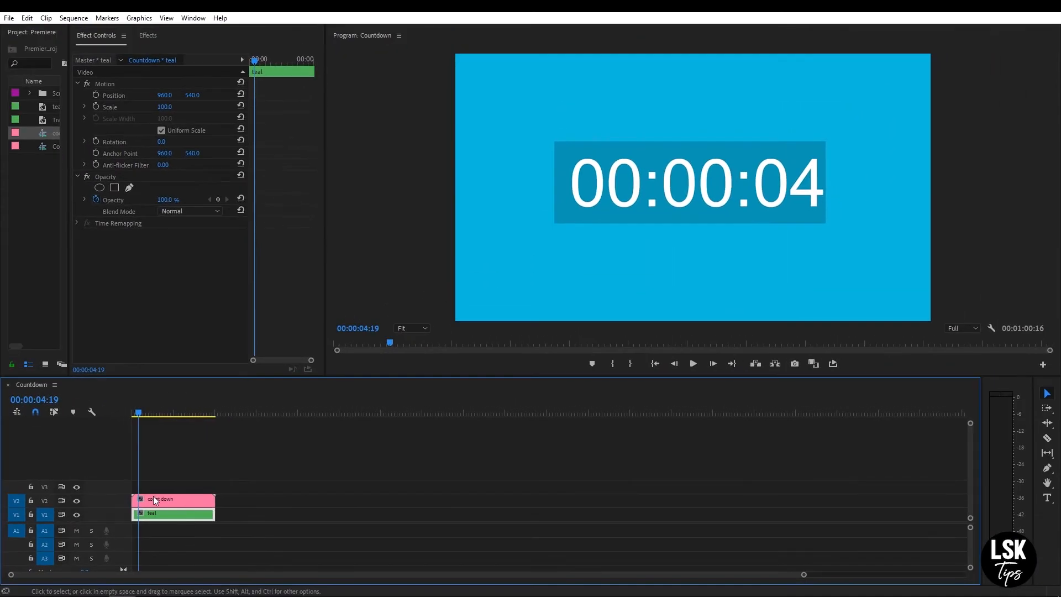
- Set the blend mode of the nested count down clip to Screen
{"action": "left_click", "coordinate": [163, 501]}
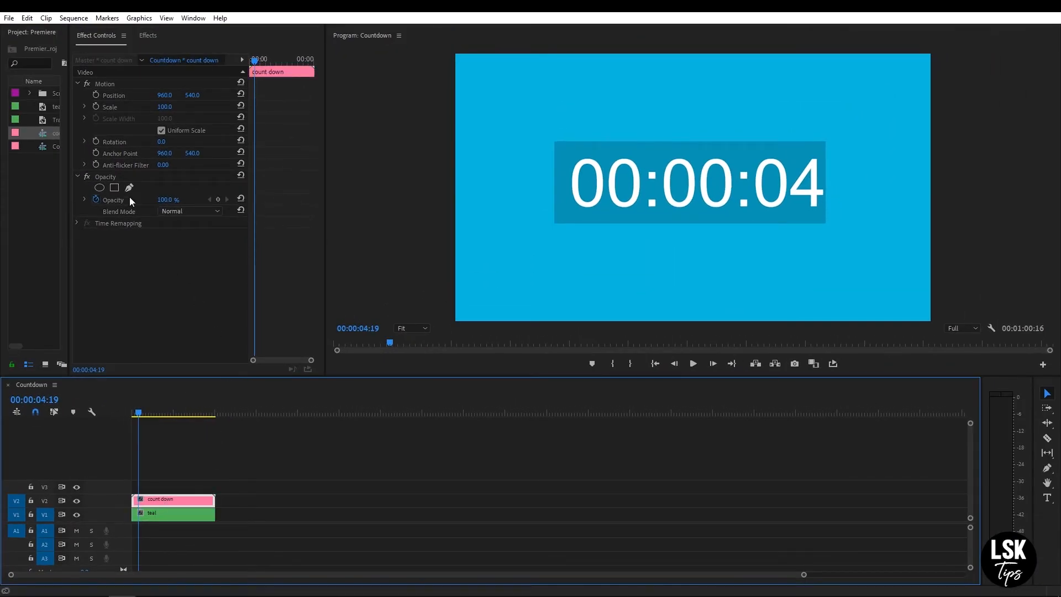
{"action": "left_click", "coordinate": [185, 212]}
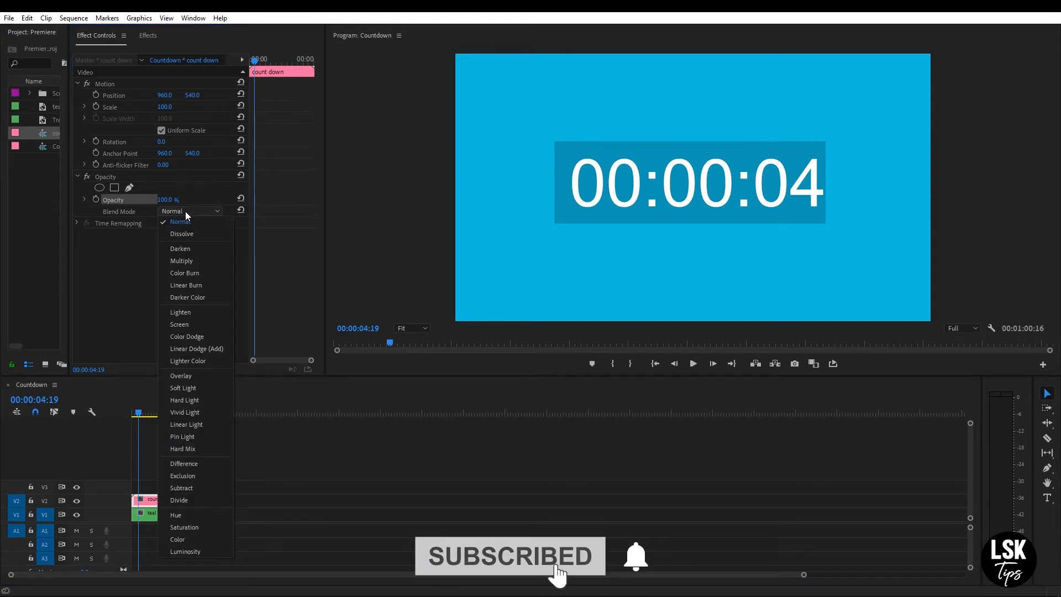
{"action": "left_click", "coordinate": [196, 326]}
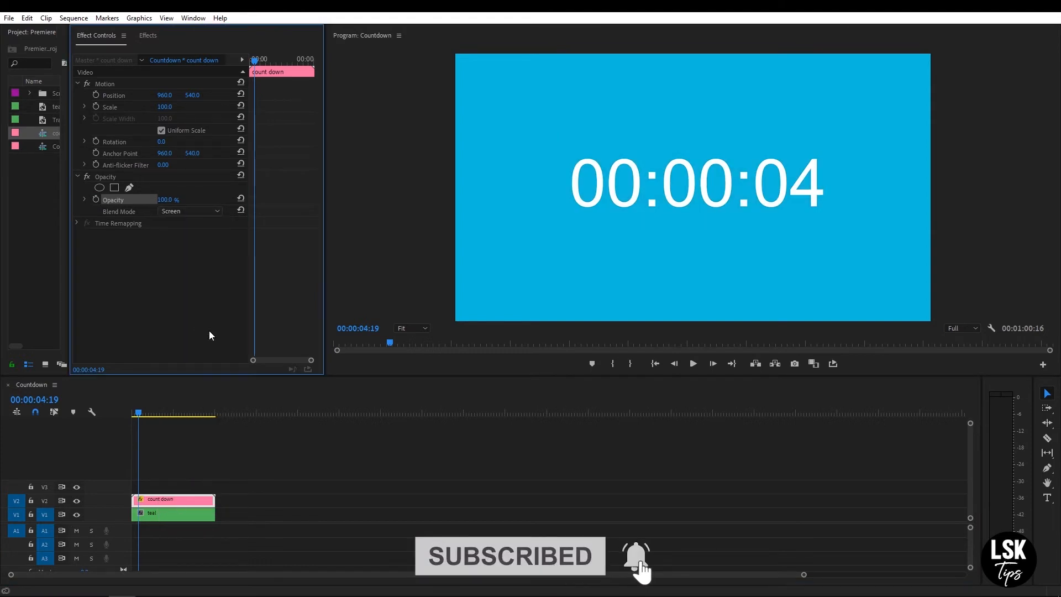
- Reverse the playback speed of the nested count down clip and play the countdown from the start of the sequence
{"action": "right_click", "coordinate": [178, 502]}
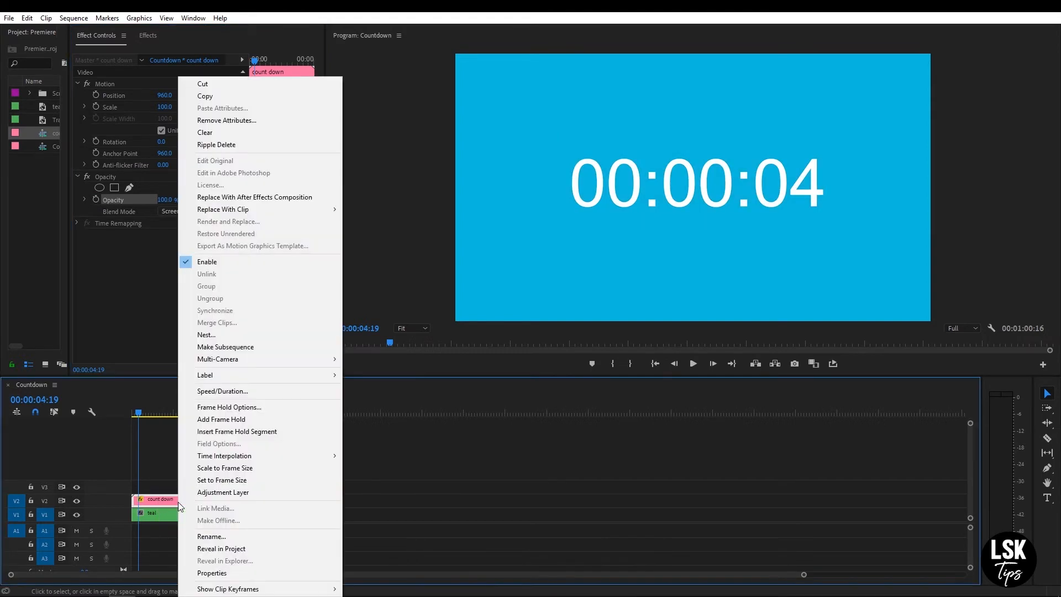
{"action": "left_click", "coordinate": [226, 391]}
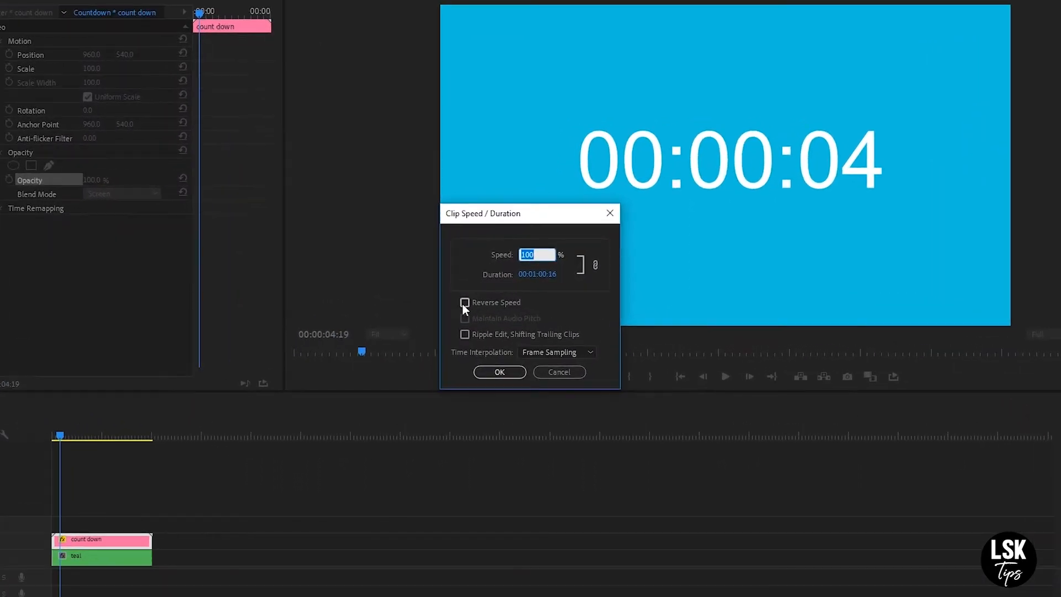
{"action": "left_click", "coordinate": [464, 302]}
{"action": "left_click", "coordinate": [493, 367]}
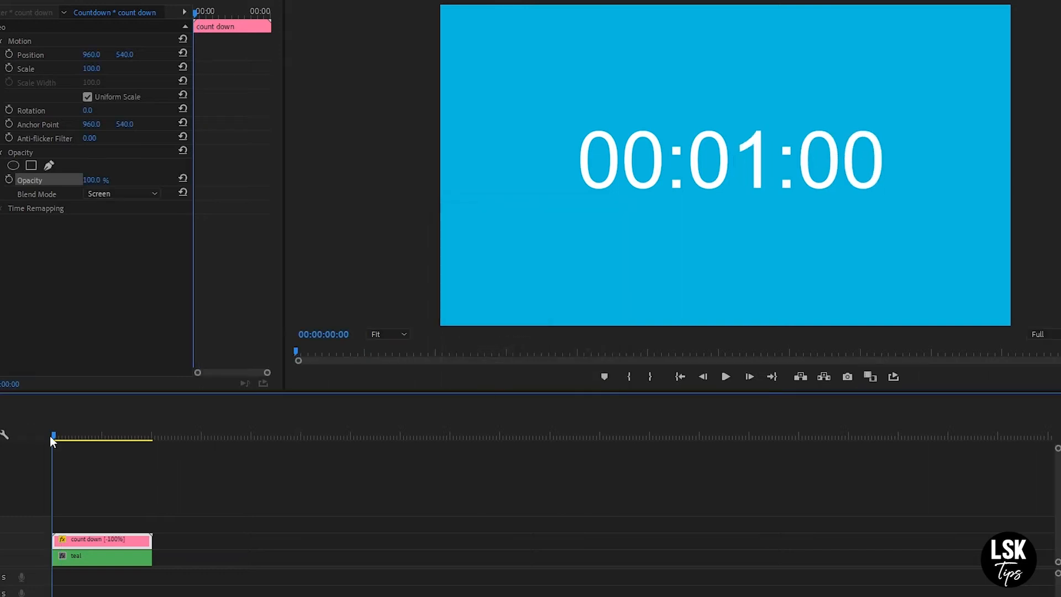
{"action": "left_click_drag", "start_coordinate": [102, 433], "coordinate": [54, 437]}
{"action": "key", "text": "space"}
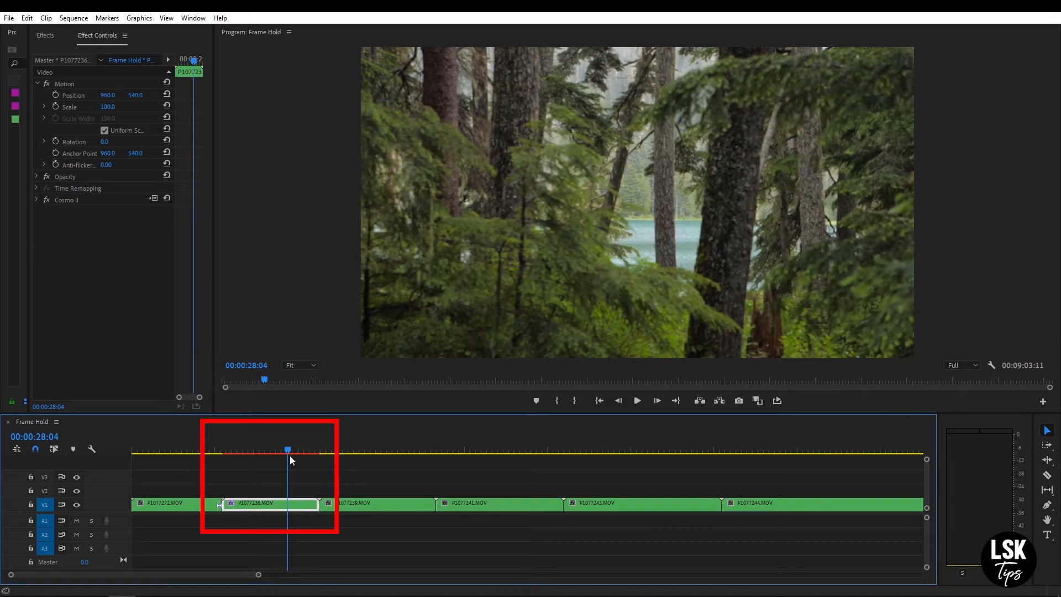
- Preview the forest clip P1077236.MOV in the Frame Hold sequence to check how smoothly it plays before rendering
{"action": "left_click_drag", "start_coordinate": [290, 455], "coordinate": [232, 460]}
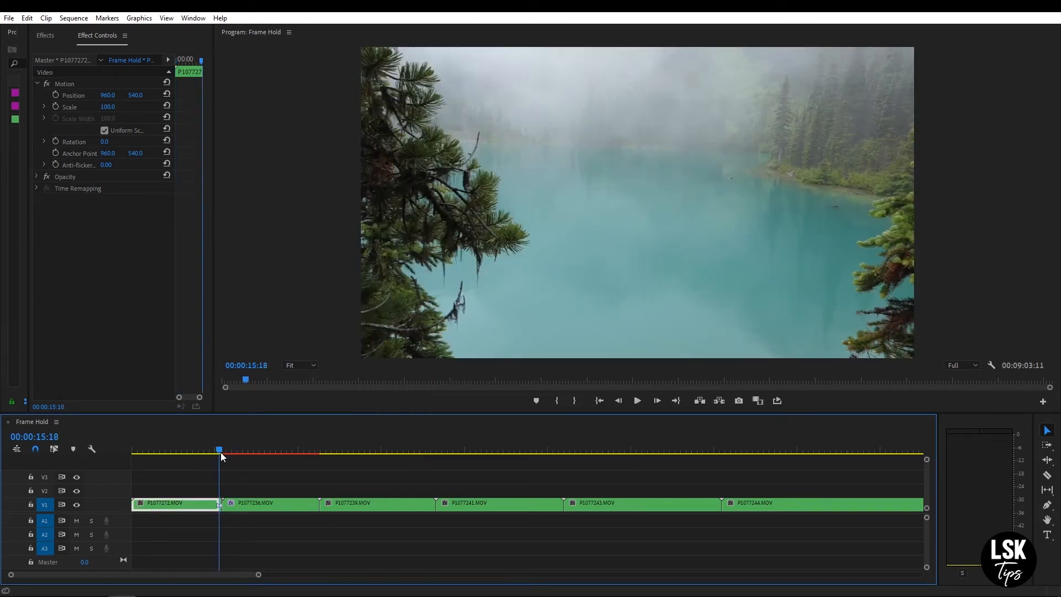
{"action": "left_click_drag", "start_coordinate": [220, 452], "coordinate": [230, 460]}
{"action": "key", "text": "space"}
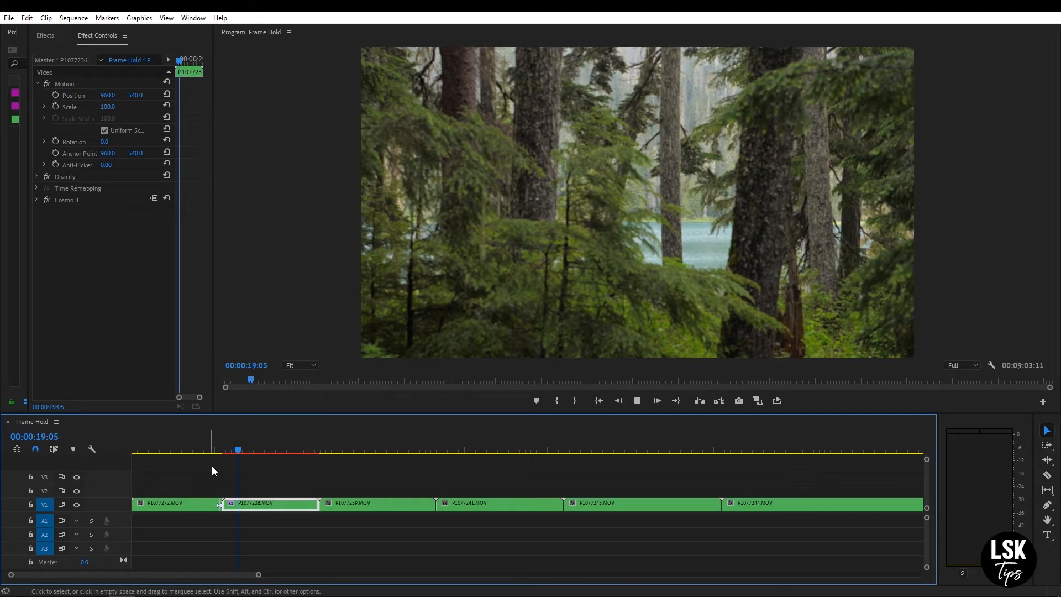
{"action": "key", "text": "space"}
- Set an In point at 00:00:16:08 and an Out point at 00:00:33:20 around clip P1077236.MOV, and render that range
{"action": "left_click", "coordinate": [224, 443]}
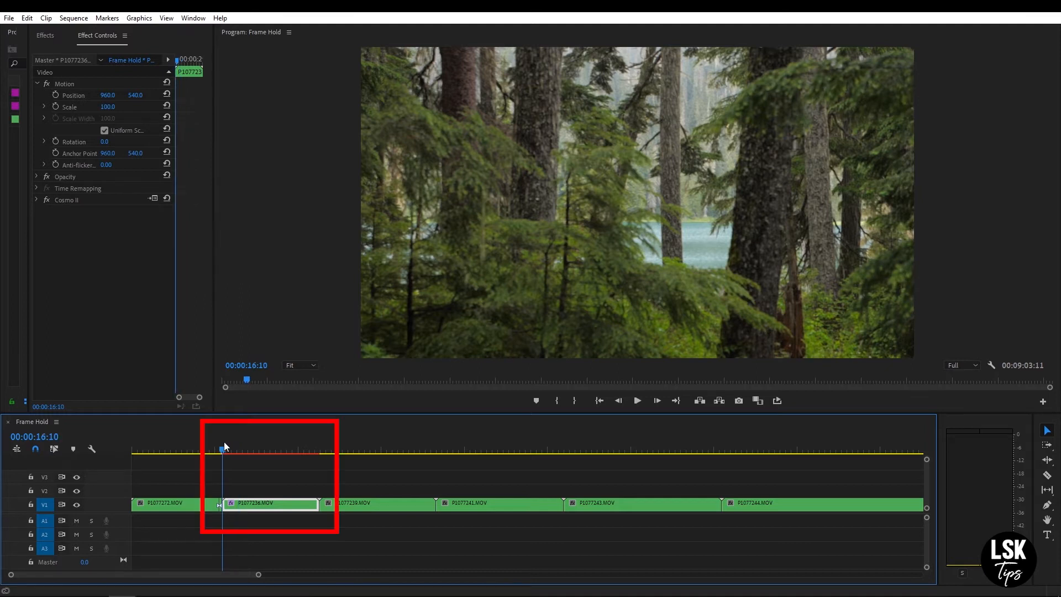
{"action": "key", "text": "Left"}
{"action": "key", "text": "Left"}
{"action": "key", "text": "i"}
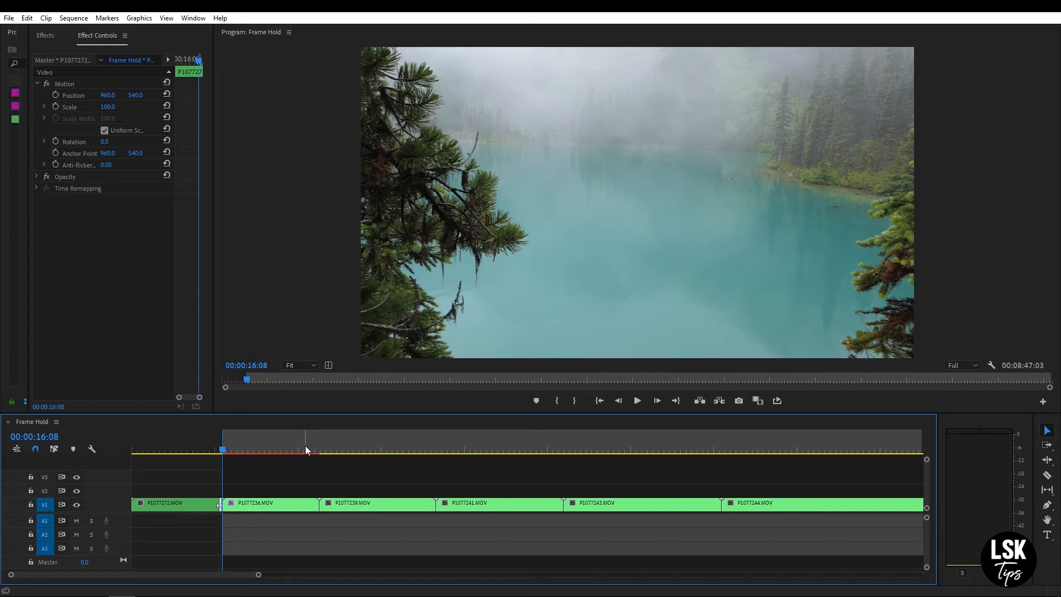
{"action": "left_click", "coordinate": [320, 445]}
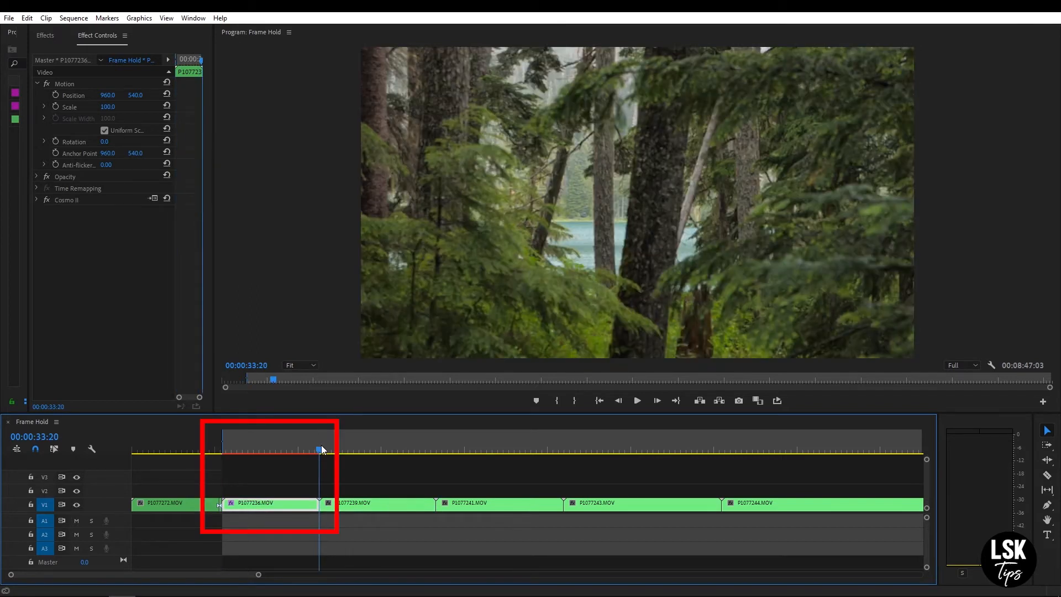
{"action": "key", "text": "o"}
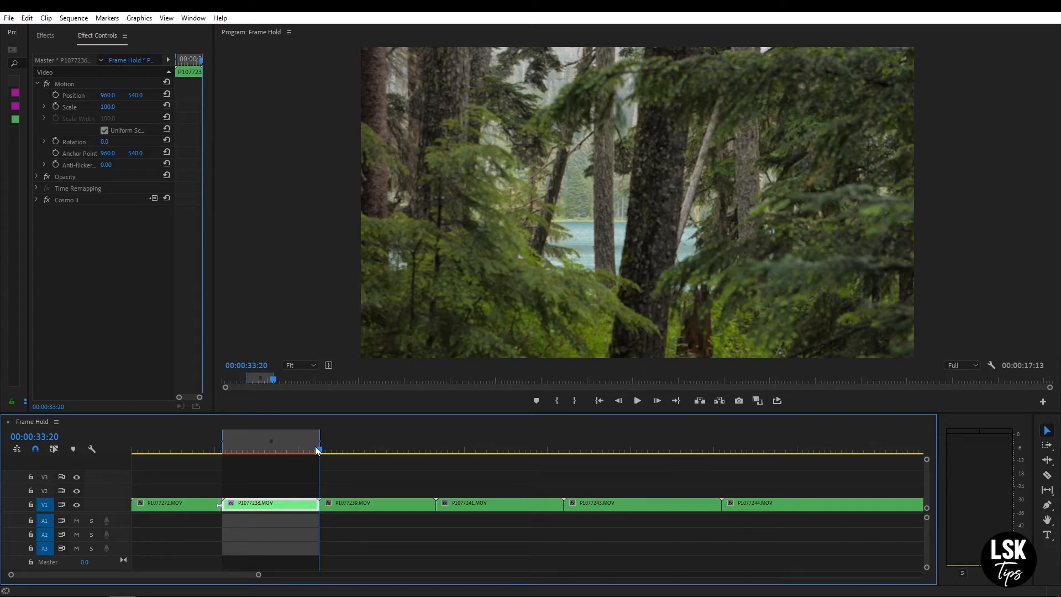
{"action": "left_click", "coordinate": [303, 450]}
{"action": "key", "text": "Return"}
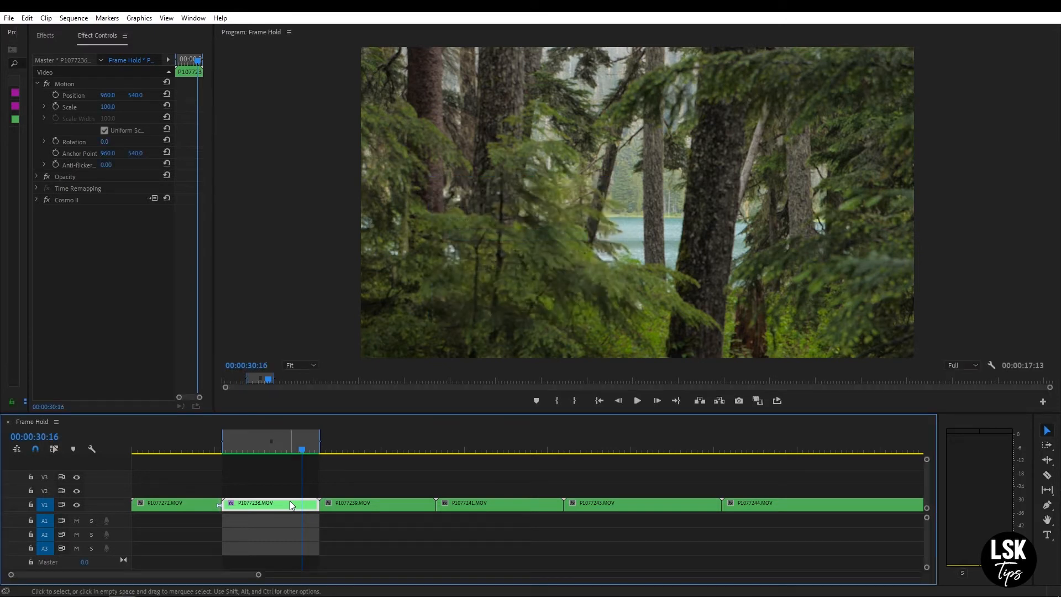
- Play the rendered range twice, starting just before the beginning of clip P1077236.MOV
{"action": "left_click", "coordinate": [220, 448]}
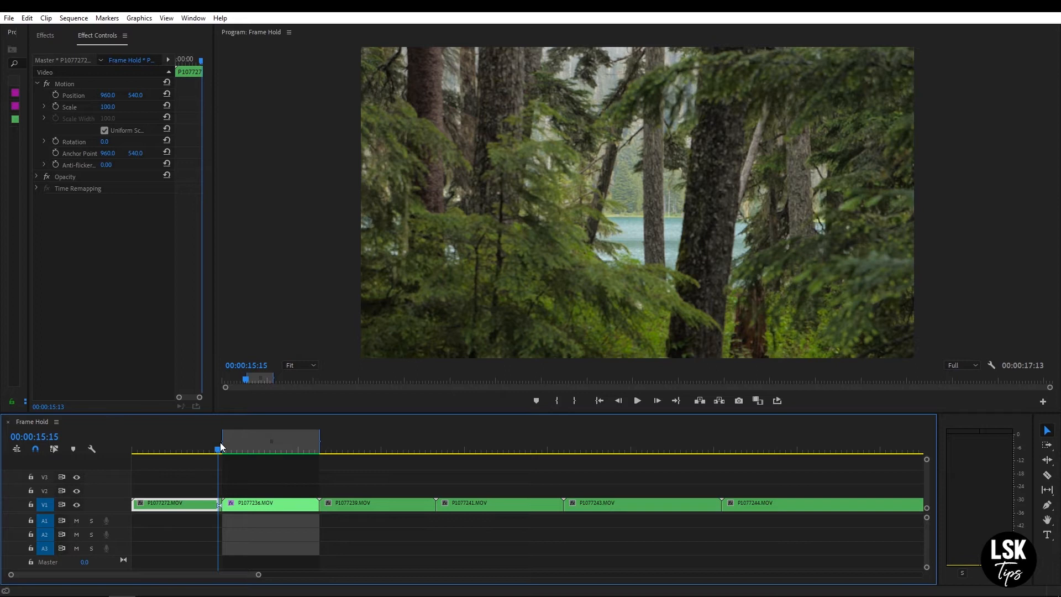
{"action": "key", "text": "space"}
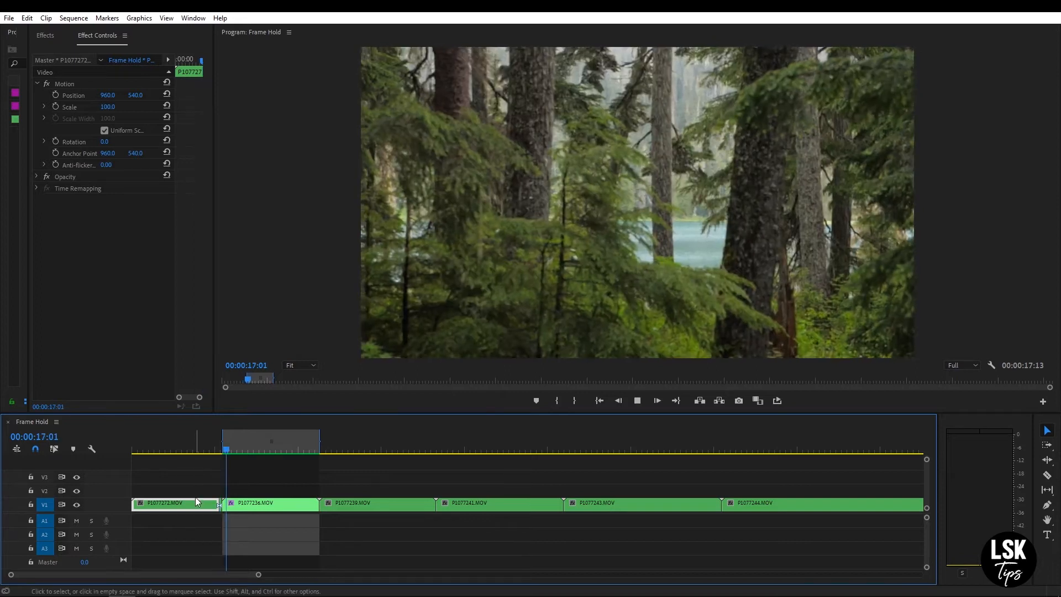
{"action": "left_click", "coordinate": [219, 449]}
{"action": "key", "text": "space"}
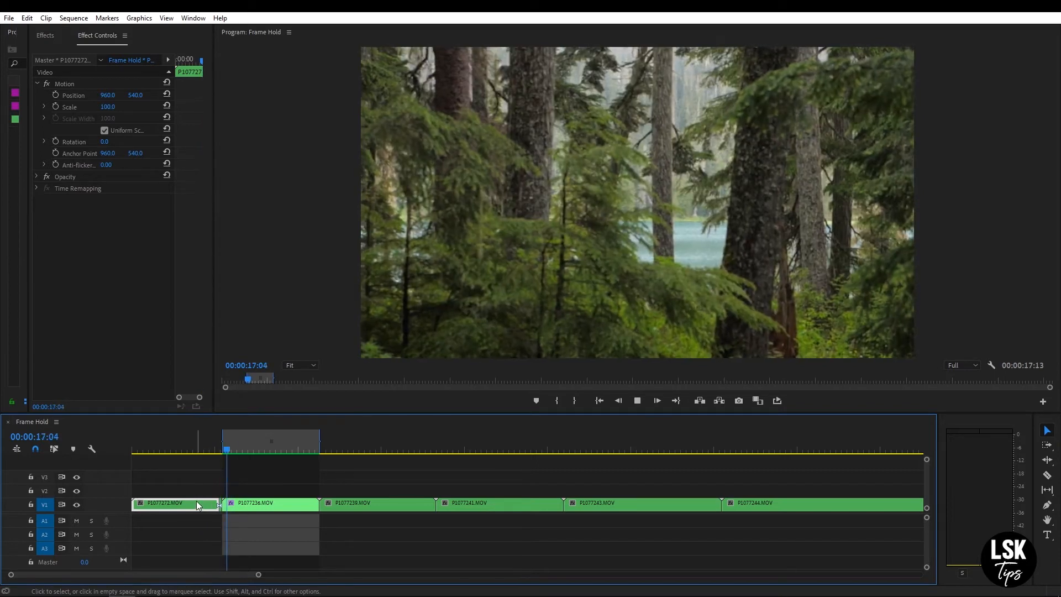
{"action": "key", "text": "space"}
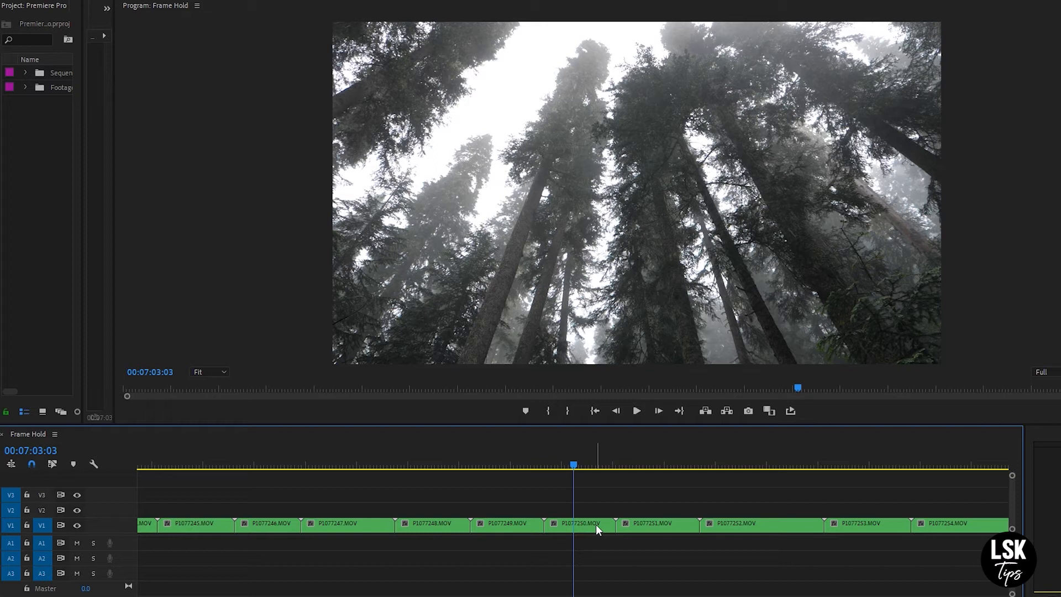
- Reveal the timeline clip P1077250.MOV in the project's Footage bin with its name readable, and reveal its source file in Explorer
{"action": "right_click", "coordinate": [596, 525]}
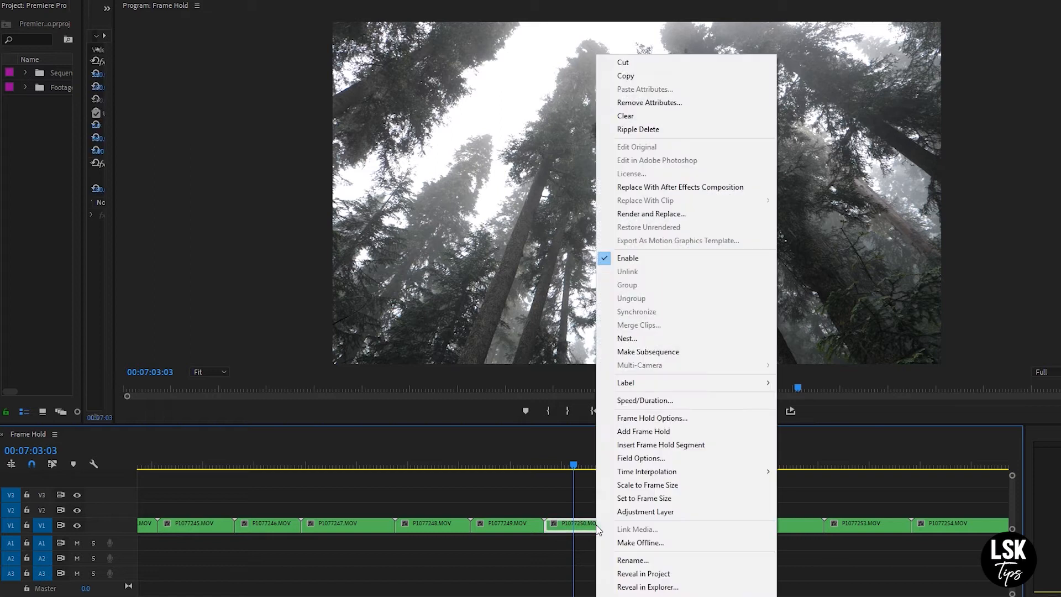
{"action": "left_click", "coordinate": [618, 575]}
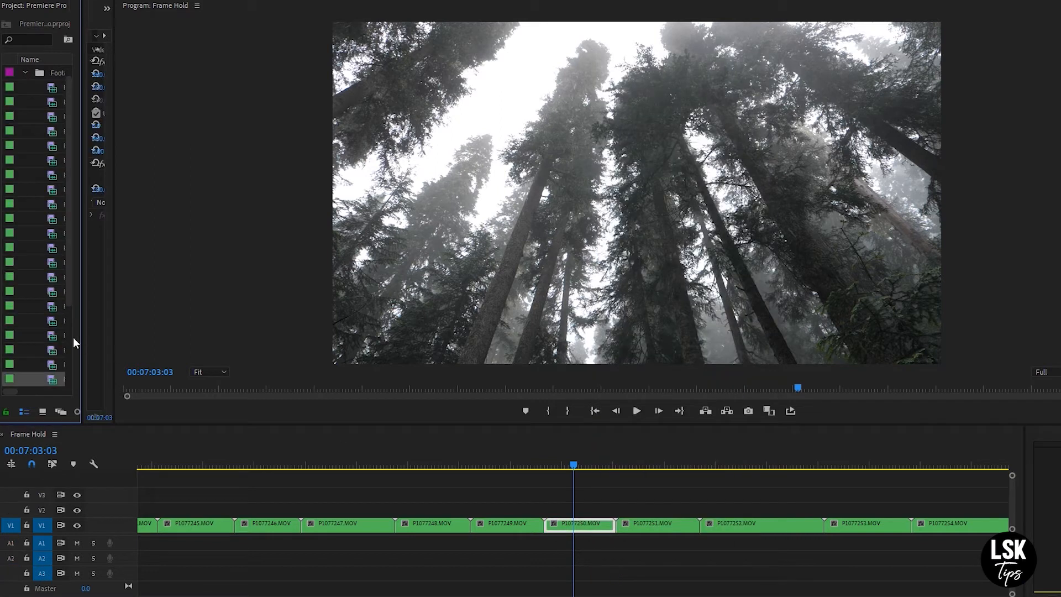
{"action": "left_click_drag", "start_coordinate": [81, 344], "coordinate": [242, 349]}
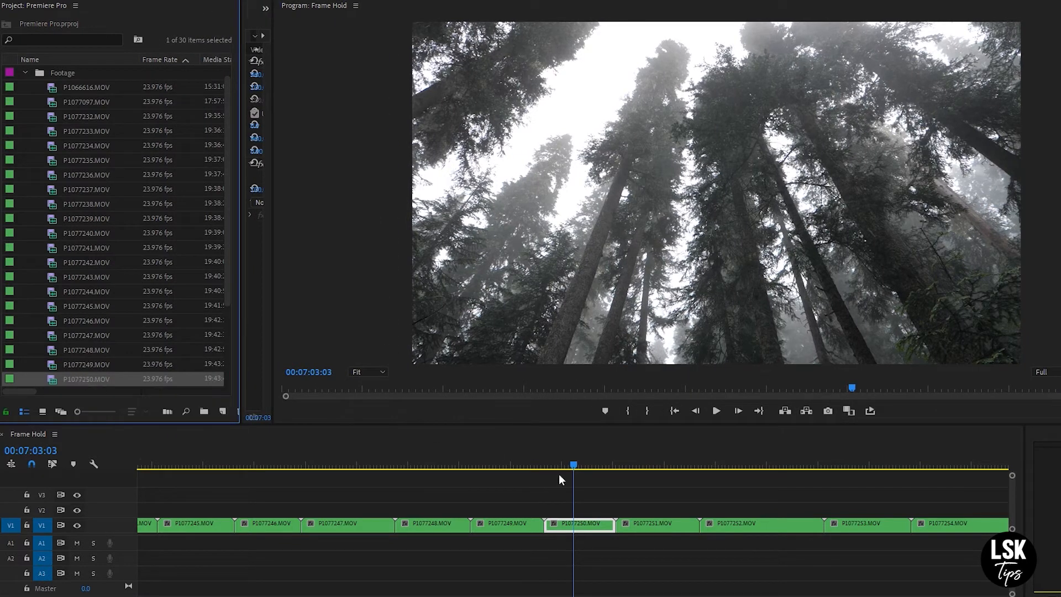
{"action": "right_click", "coordinate": [569, 525]}
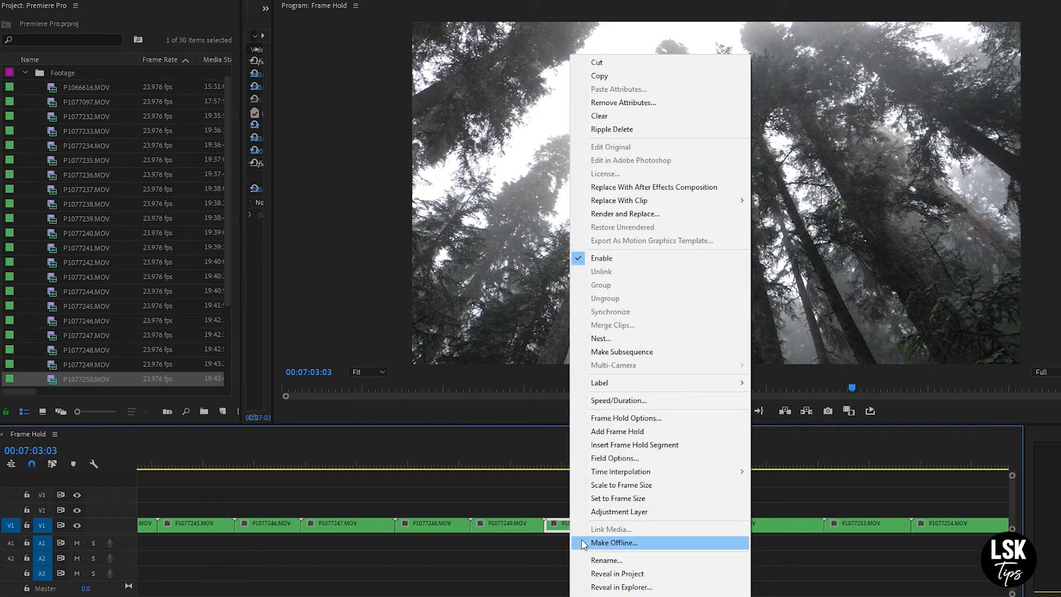
{"action": "left_click", "coordinate": [607, 586]}
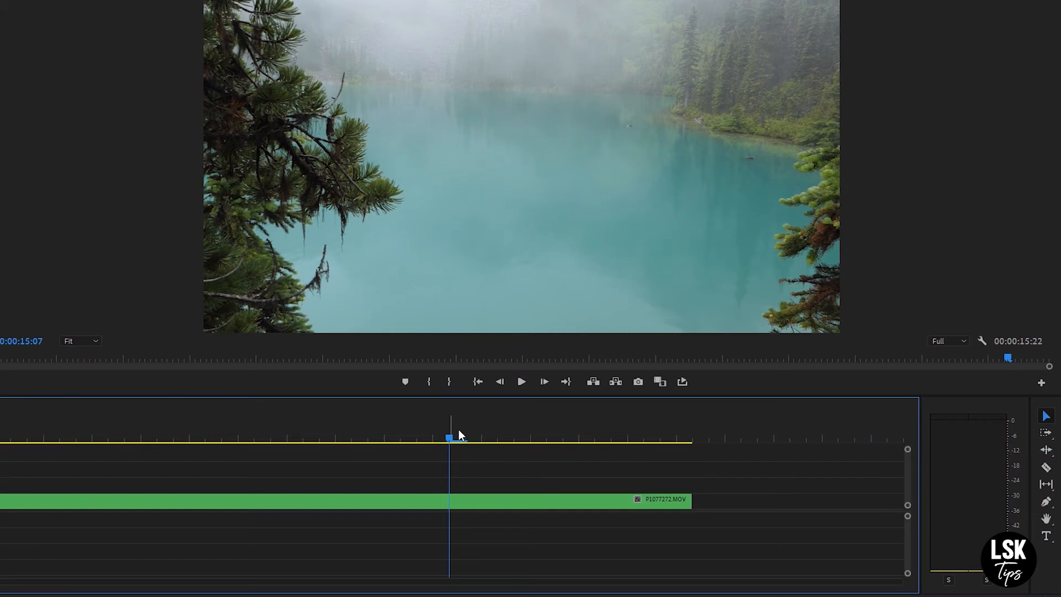
- Split clip P1077272.MOV with the Razor tool at 00:00:15:21 to isolate its final frame
{"action": "left_click_drag", "start_coordinate": [458, 435], "coordinate": [686, 439]}
{"action": "key", "text": "equal"}
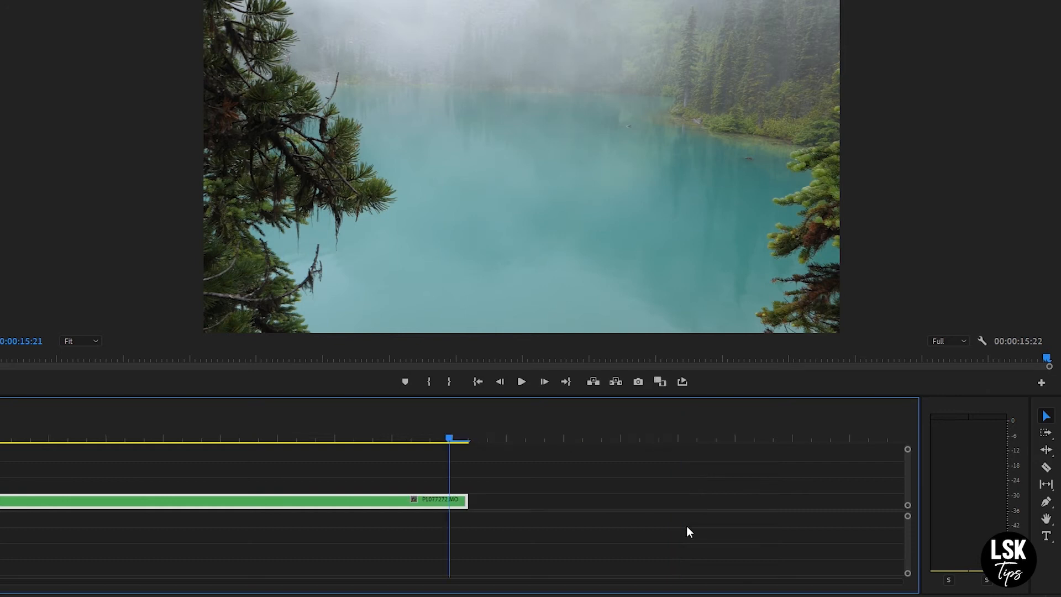
{"action": "left_click", "coordinate": [1046, 415]}
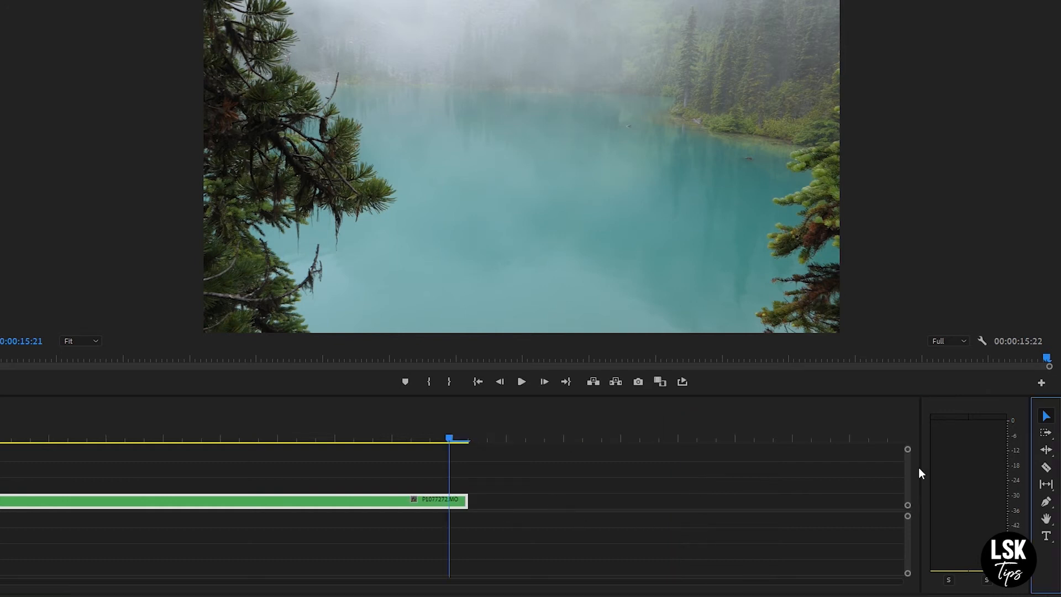
{"action": "left_click", "coordinate": [1046, 466]}
{"action": "left_click", "coordinate": [451, 500]}
{"action": "left_click", "coordinate": [1046, 416]}
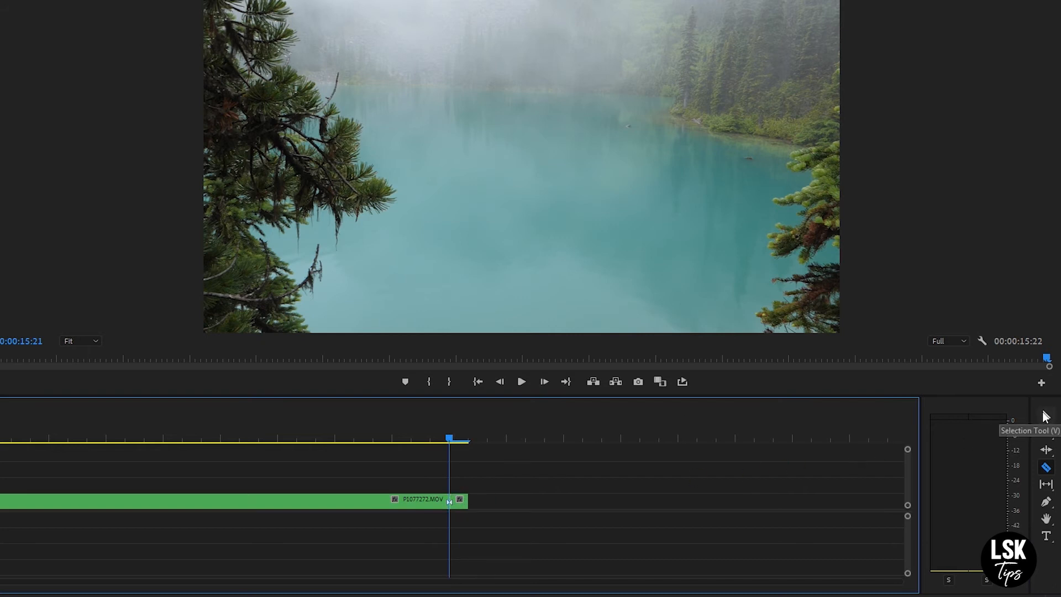
{"action": "left_click", "coordinate": [492, 479]}
- Add a frame hold to the isolated end piece of P1077272.MOV, extend the held frame, and scrub through it
{"action": "left_click", "coordinate": [460, 501]}
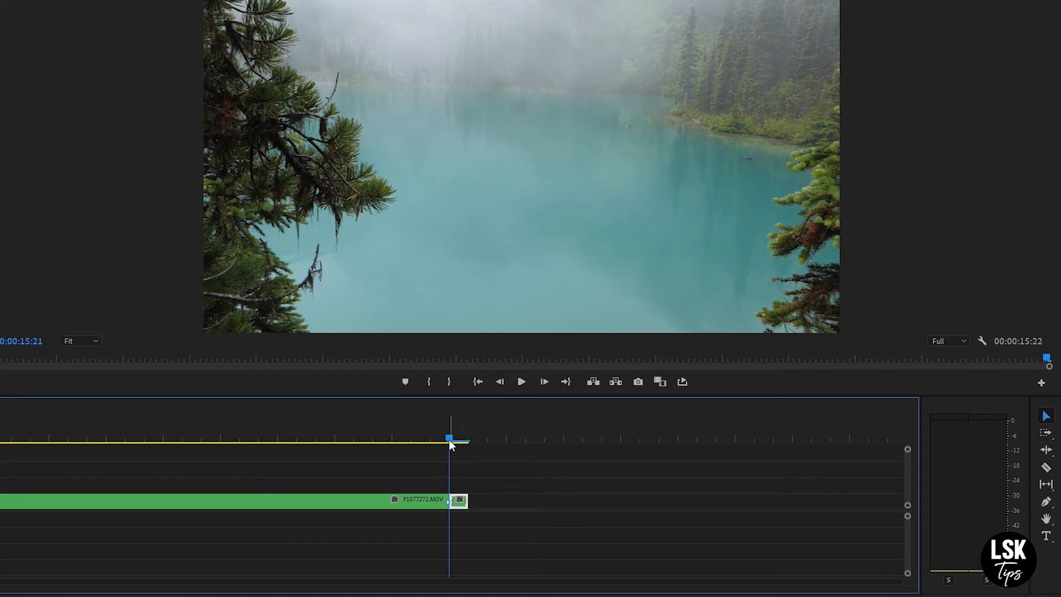
{"action": "right_click", "coordinate": [458, 507]}
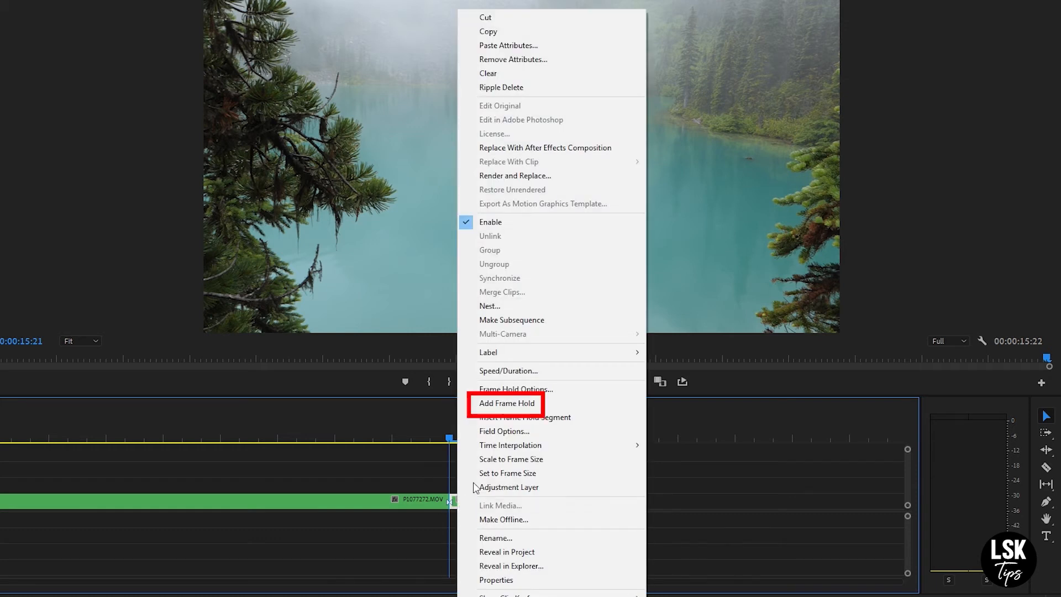
{"action": "left_click", "coordinate": [499, 407]}
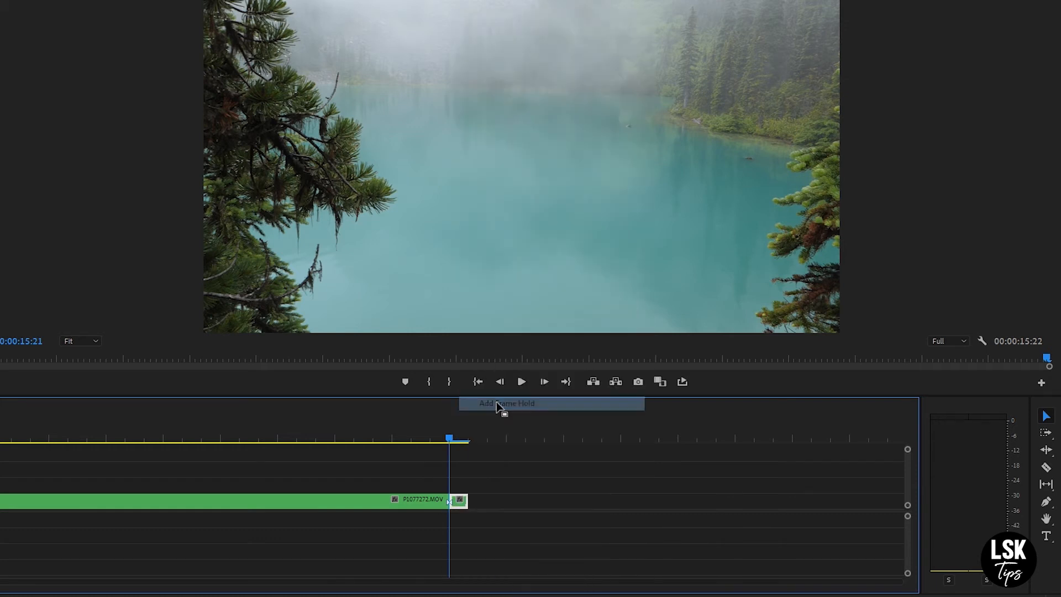
{"action": "left_click_drag", "start_coordinate": [474, 504], "coordinate": [781, 503]}
{"action": "left_click_drag", "start_coordinate": [453, 437], "coordinate": [746, 461]}
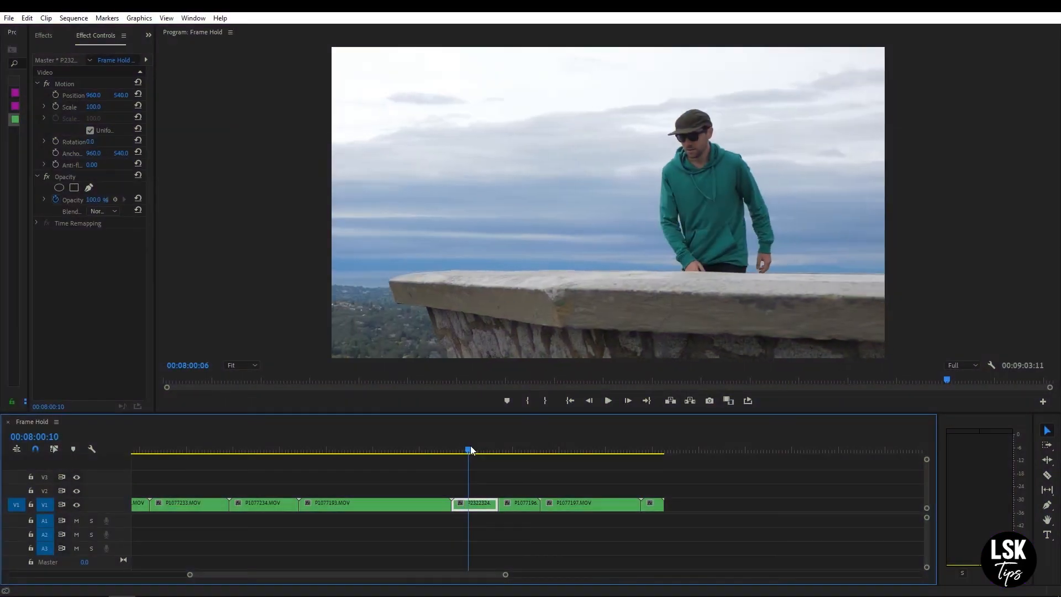
- Find the Horizontal Flip effect, apply it to the clip of the man climbing over the stone wall, and play the result
{"action": "mouse_move", "coordinate": [469, 450]}
{"action": "left_mouse_down"}
{"action": "mouse_move", "coordinate": [568, 456]}
{"action": "mouse_move", "coordinate": [485, 459]}
{"action": "left_mouse_up"}
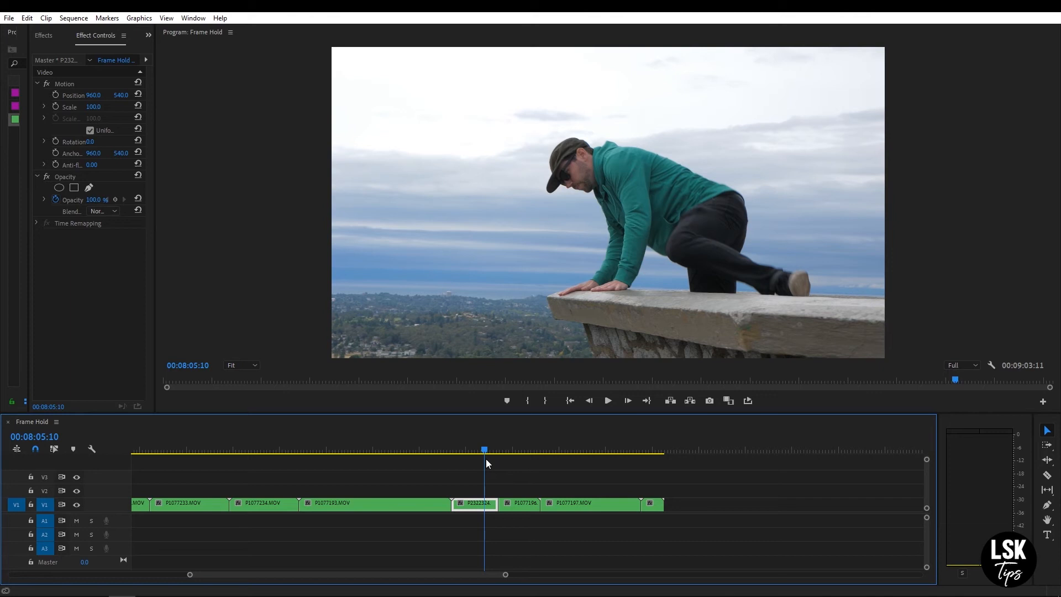
{"action": "left_click", "coordinate": [44, 35]}
{"action": "left_click", "coordinate": [67, 53]}
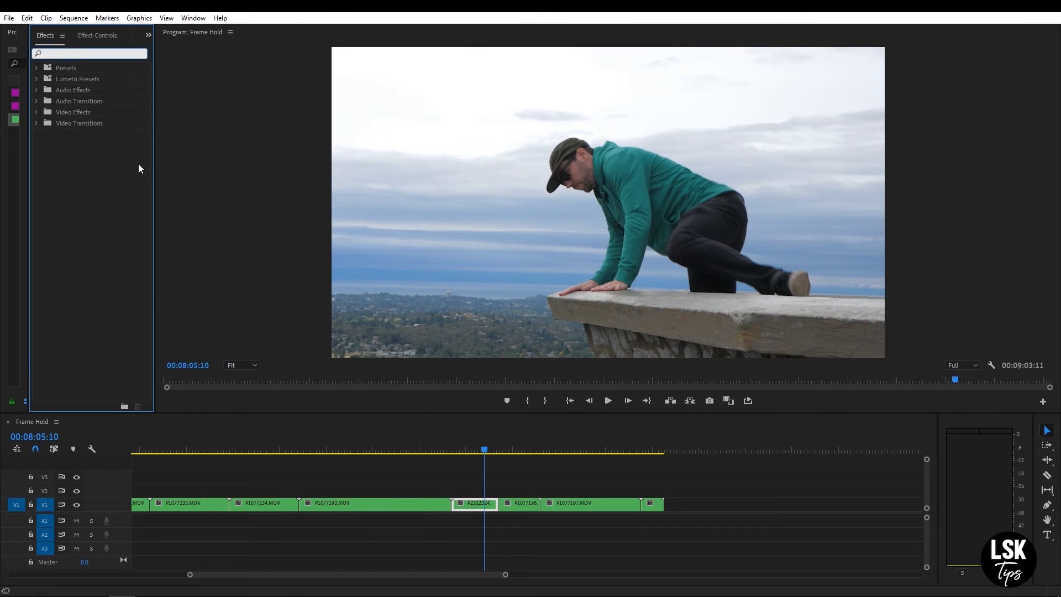
{"action": "type", "text": "horizont"}
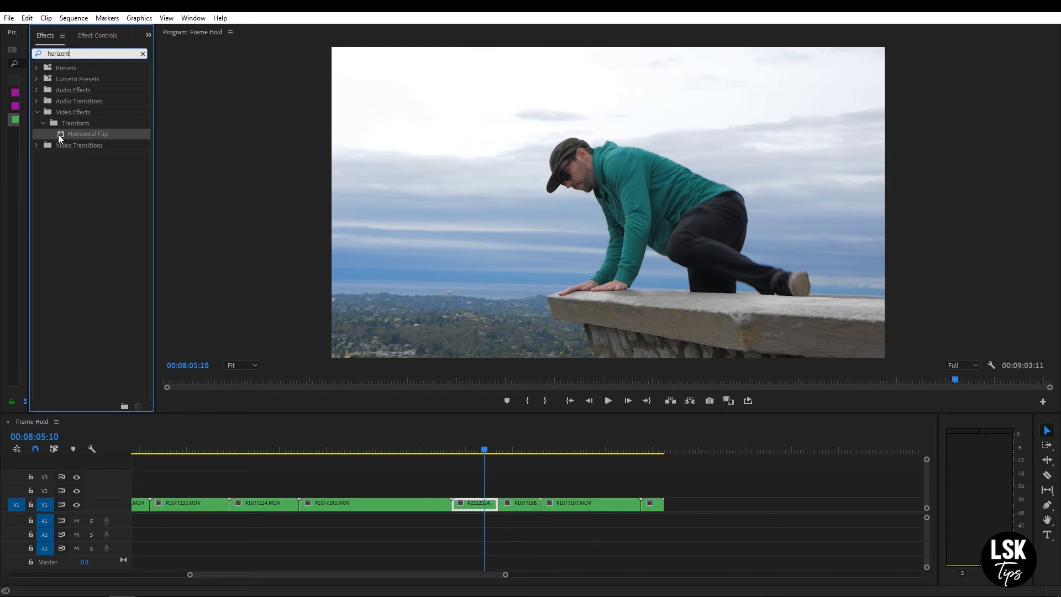
{"action": "left_click_drag", "start_coordinate": [61, 138], "coordinate": [474, 504]}
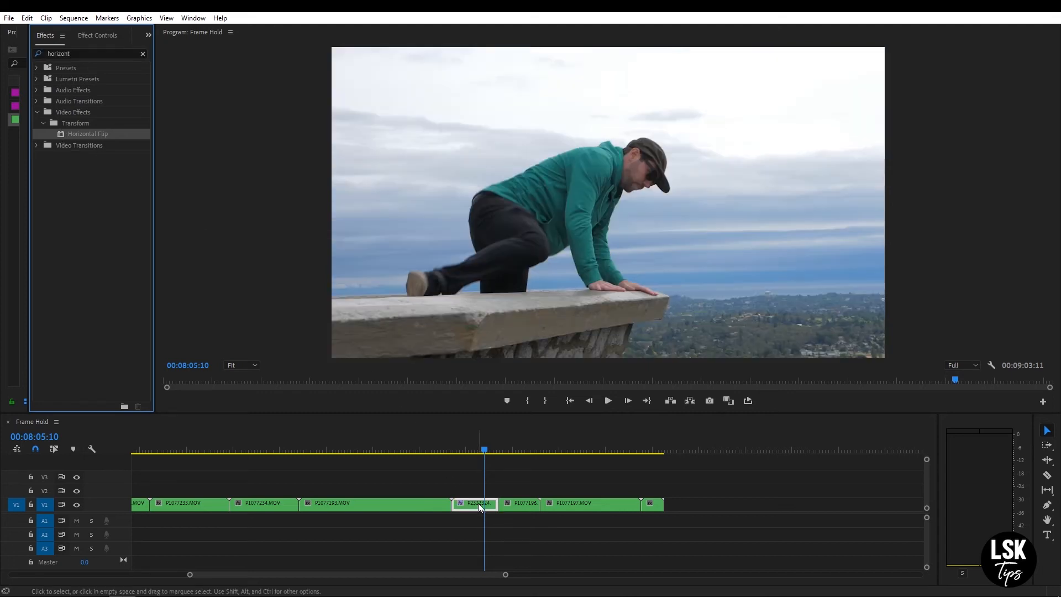
{"action": "key", "text": "space"}
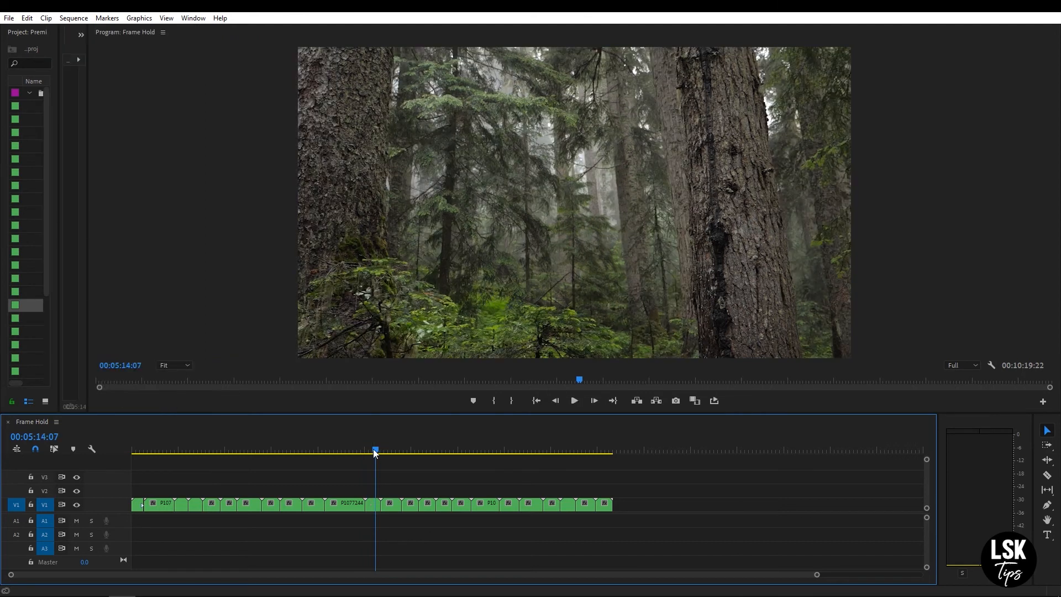
- Insert P1077245.MOV from the Footage bin at 00:05:03:15, directly after clip P1077244, shifting the following clips, and scrub through it
{"action": "left_click_drag", "start_coordinate": [373, 448], "coordinate": [360, 450]}
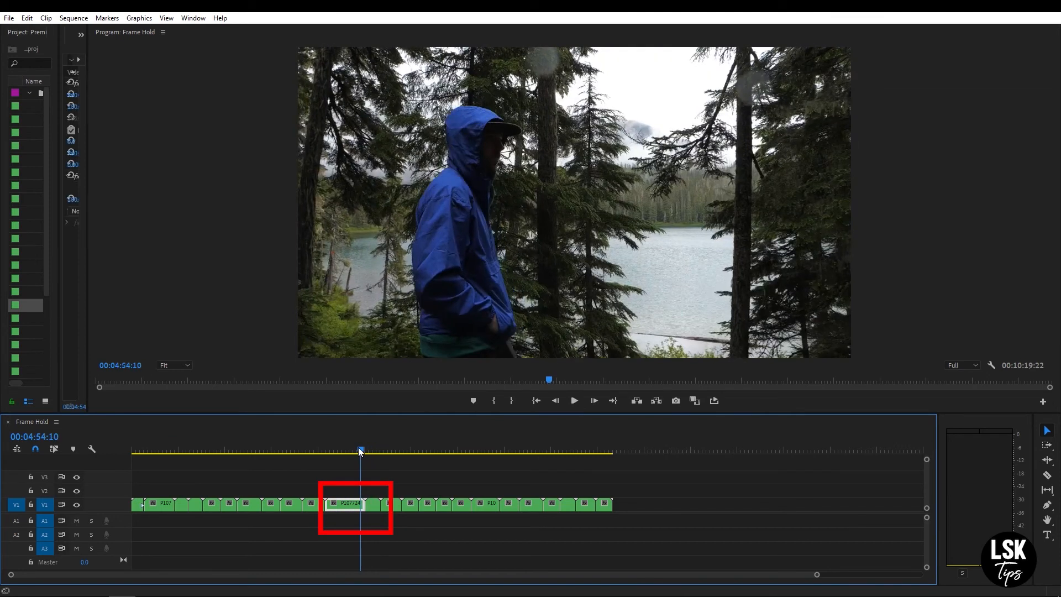
{"action": "left_click_drag", "start_coordinate": [359, 449], "coordinate": [366, 449]}
{"action": "left_click_drag", "start_coordinate": [59, 317], "coordinate": [186, 319]}
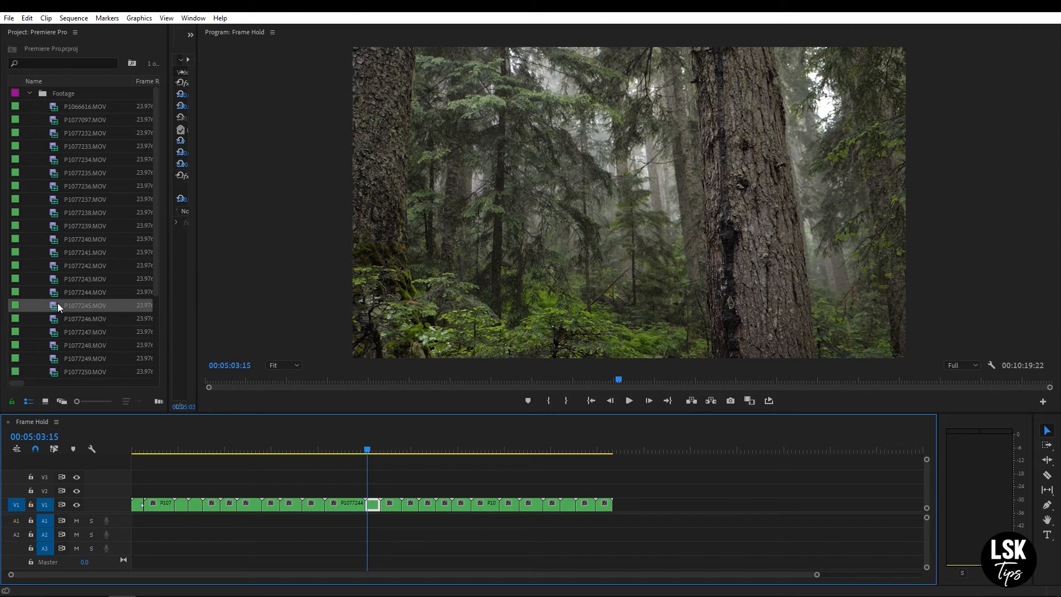
{"action": "left_click_drag", "start_coordinate": [56, 304], "coordinate": [367, 504]}
{"action": "left_click_drag", "start_coordinate": [365, 450], "coordinate": [381, 451]}
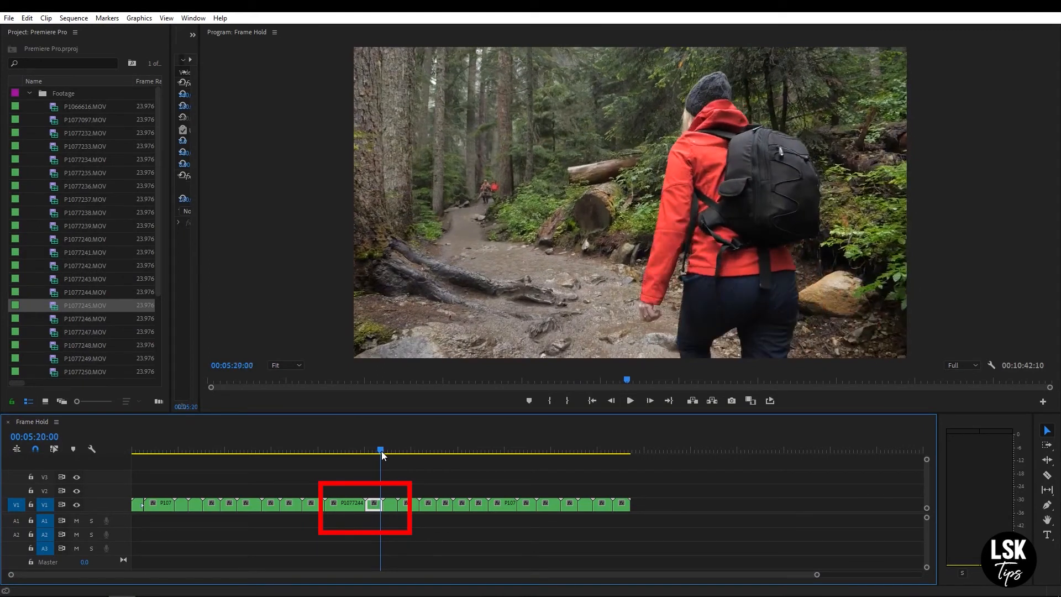
{"action": "mouse_move", "coordinate": [381, 451]}
{"action": "left_mouse_down"}
{"action": "mouse_move", "coordinate": [361, 463]}
{"action": "mouse_move", "coordinate": [400, 456]}
{"action": "mouse_move", "coordinate": [383, 451]}
{"action": "left_mouse_up"}
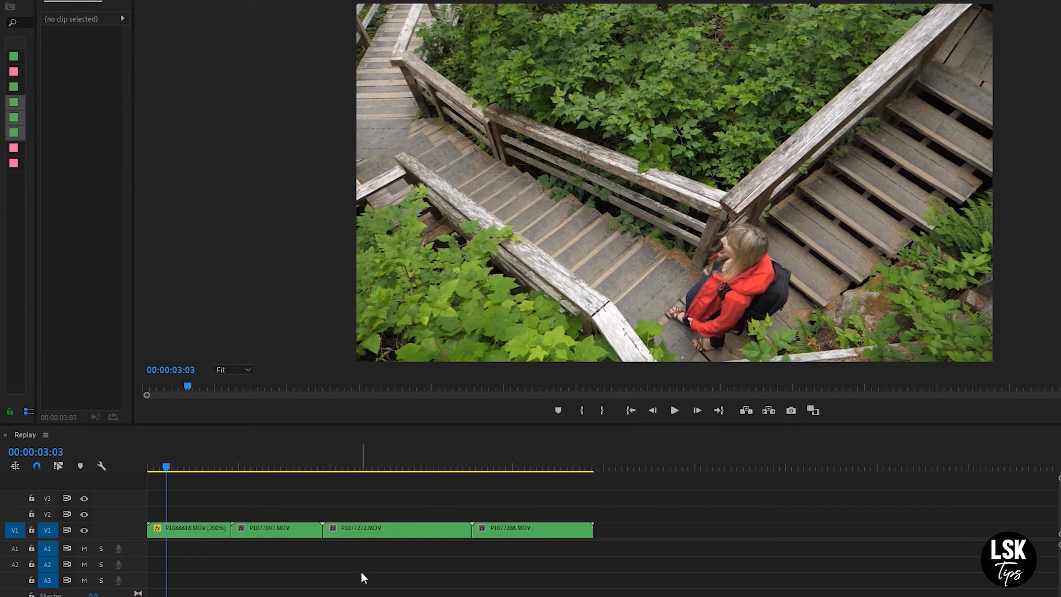
- Mark the Replay sequence's In point at 00:00:00:00 and its Out point at 00:00:05:16, and scrub within the marked range
{"action": "left_click_drag", "start_coordinate": [168, 462], "coordinate": [127, 462]}
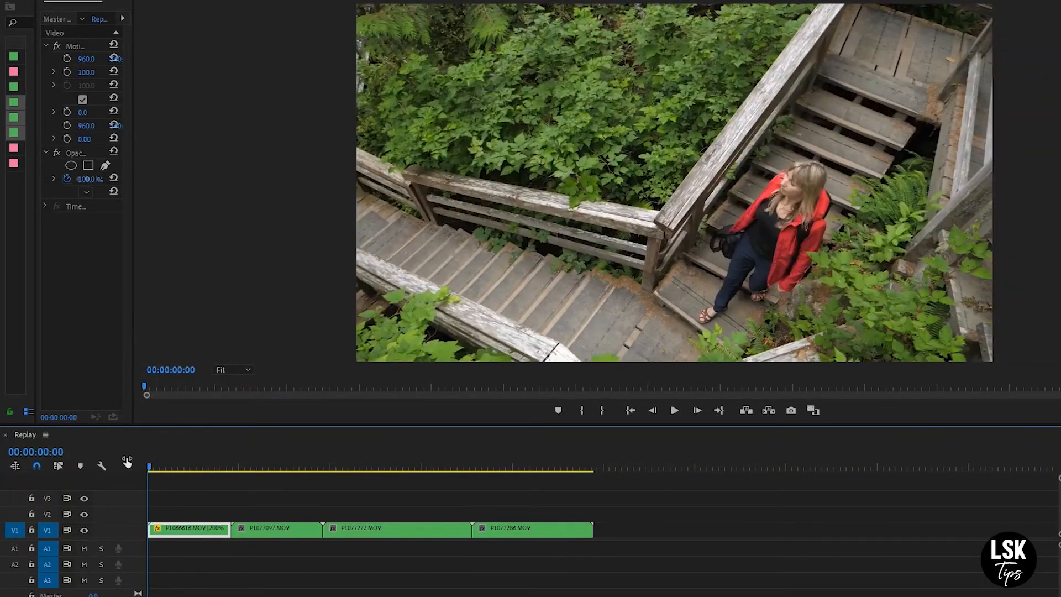
{"action": "key", "text": "i"}
{"action": "key", "text": "space"}
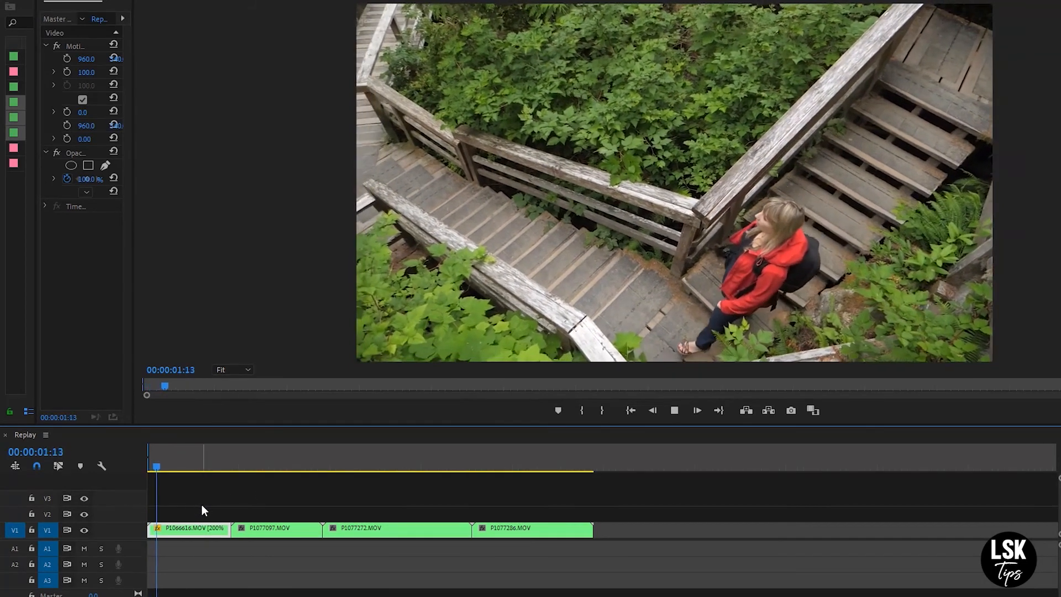
{"action": "key", "text": "space"}
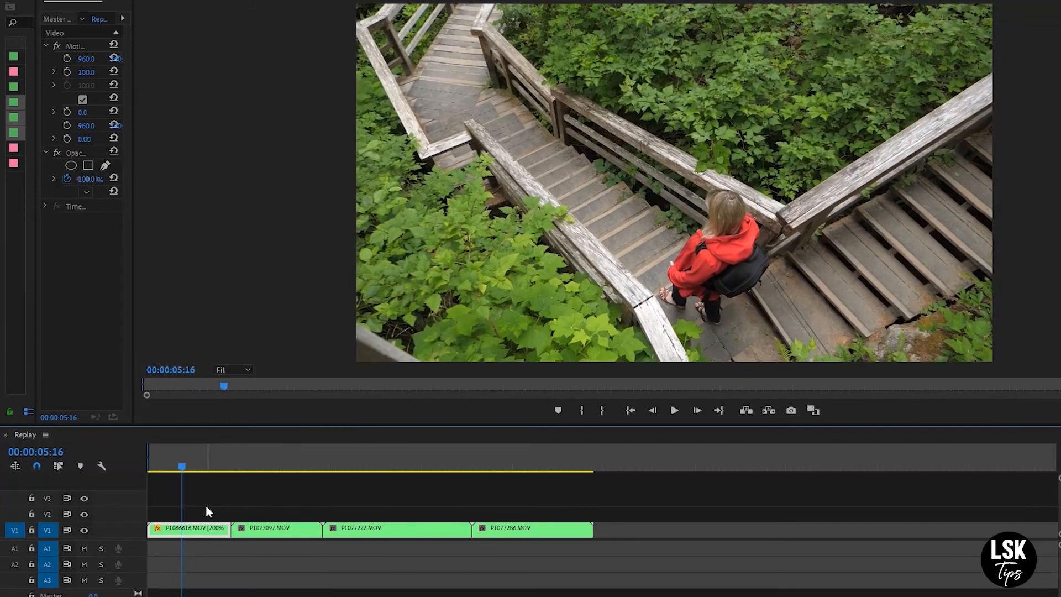
{"action": "key", "text": "o"}
{"action": "mouse_move", "coordinate": [153, 467]}
{"action": "left_mouse_down"}
{"action": "mouse_move", "coordinate": [176, 468]}
{"action": "mouse_move", "coordinate": [166, 467]}
{"action": "left_mouse_up"}
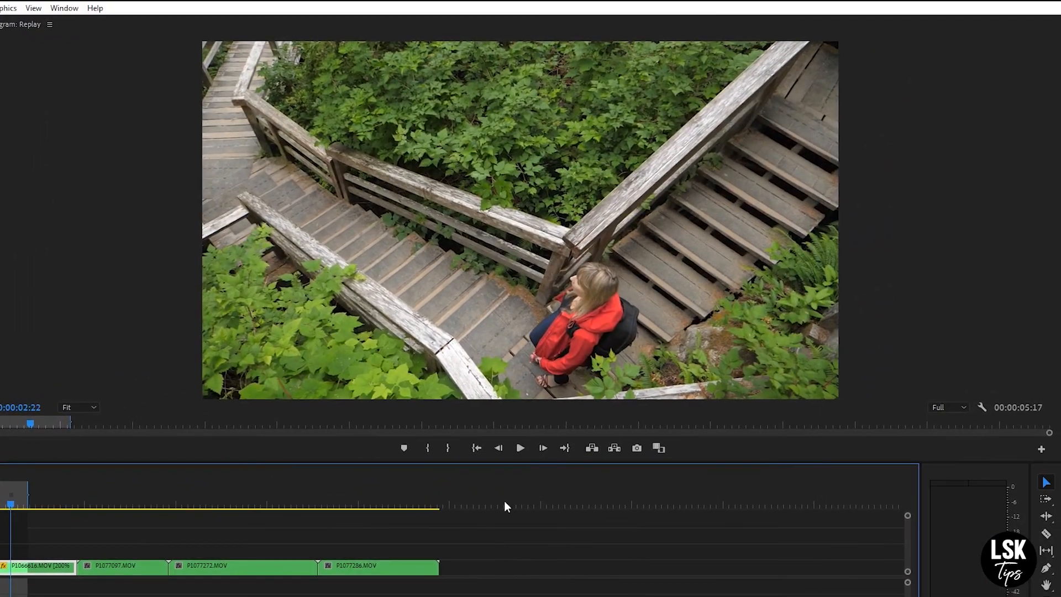
- Add the Loop Playback button to the Program Monitor's transport controls
{"action": "left_click", "coordinate": [1041, 450]}
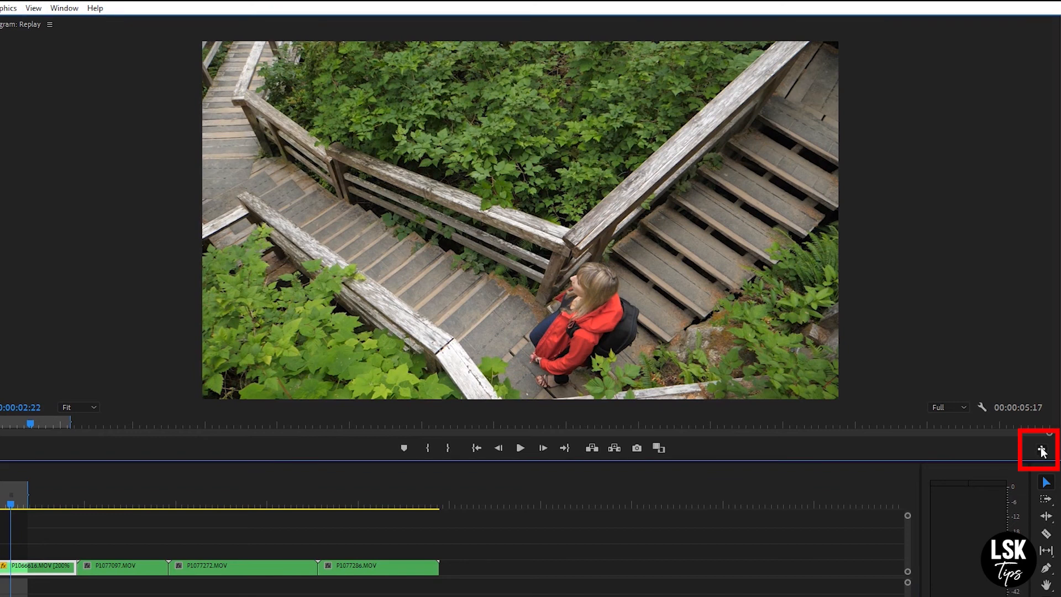
{"action": "left_click", "coordinate": [1041, 449]}
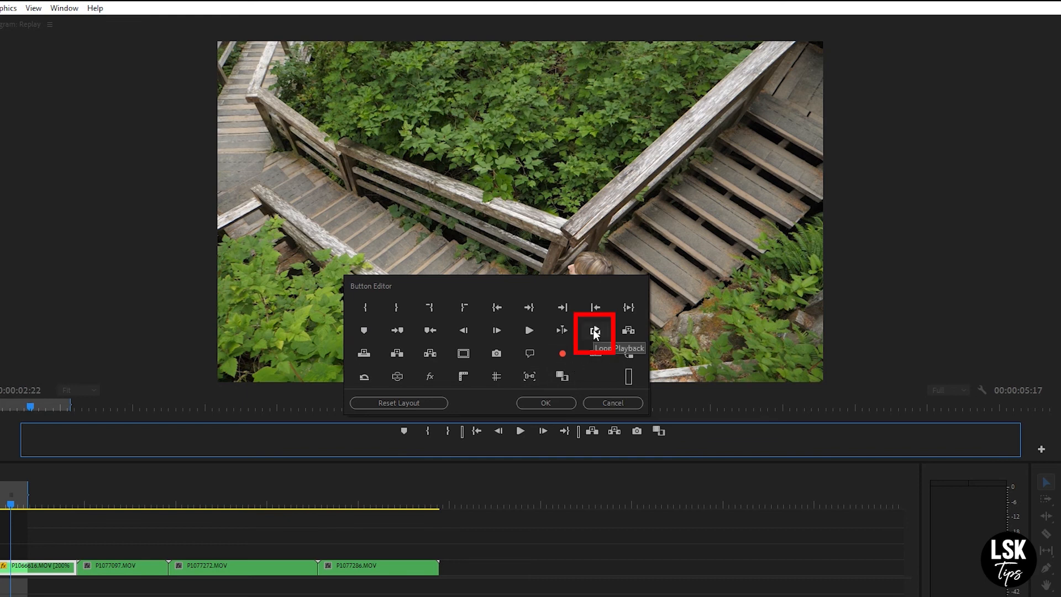
{"action": "left_click_drag", "start_coordinate": [595, 330], "coordinate": [682, 434]}
{"action": "left_click", "coordinate": [542, 403]}
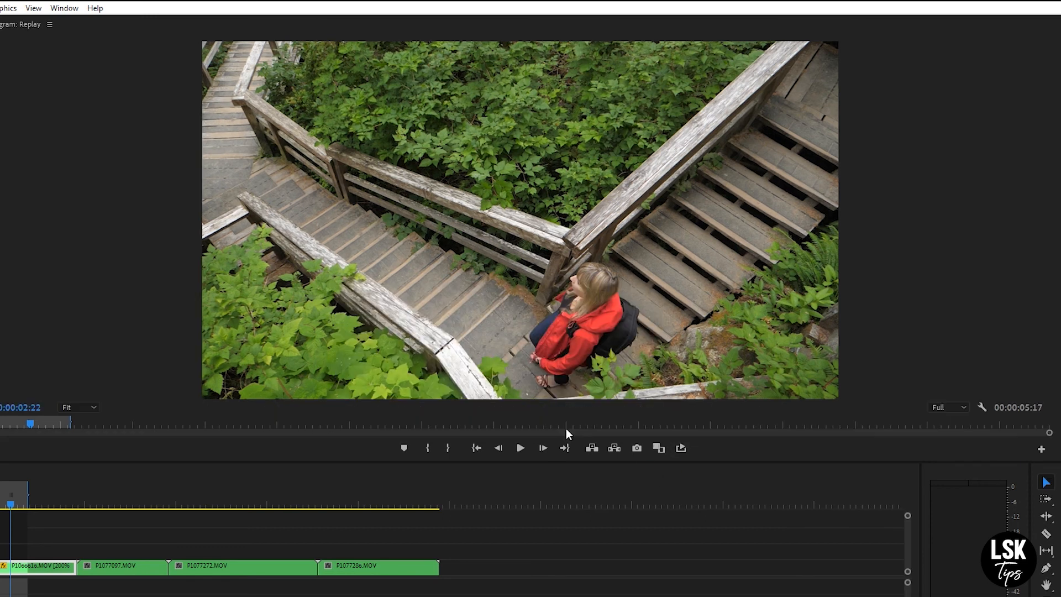
- Turn on Loop Playback and play the marked In to Out range from the sequence start
{"action": "left_click", "coordinate": [680, 449]}
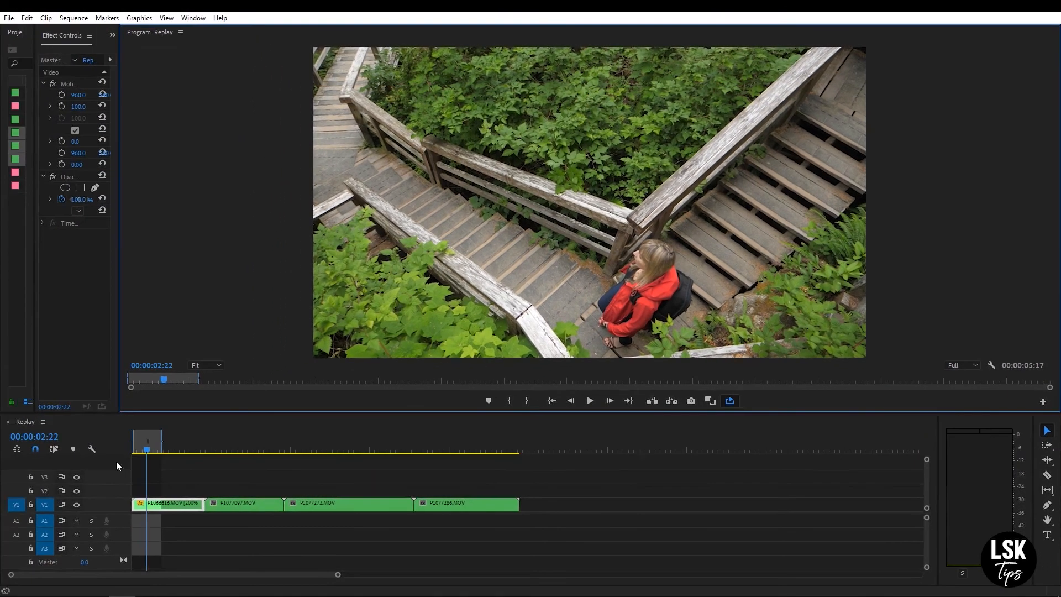
{"action": "left_click_drag", "start_coordinate": [12, 503], "coordinate": [0, 503]}
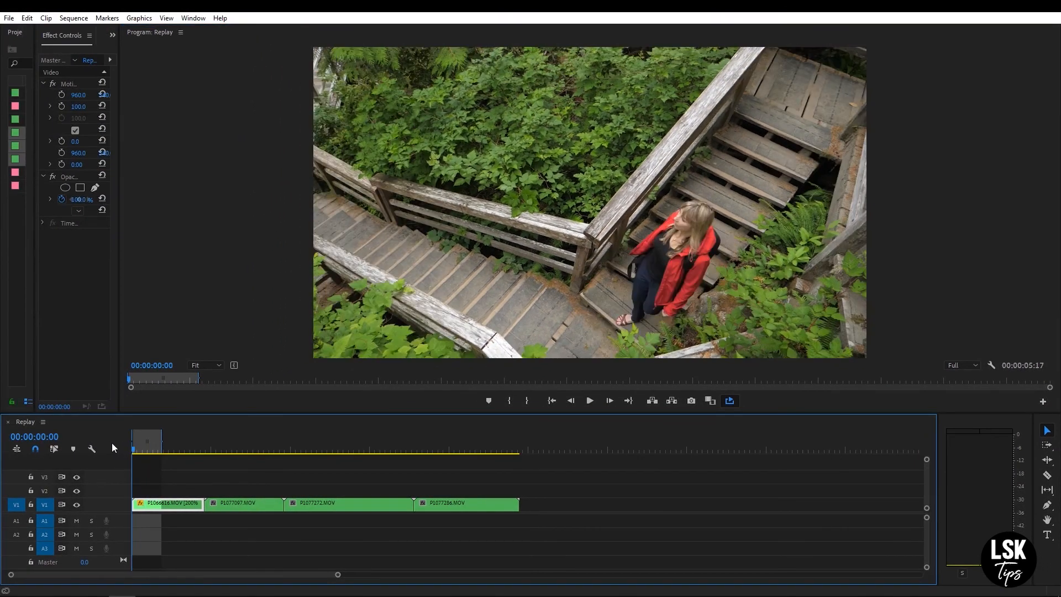
{"action": "key", "text": "space"}
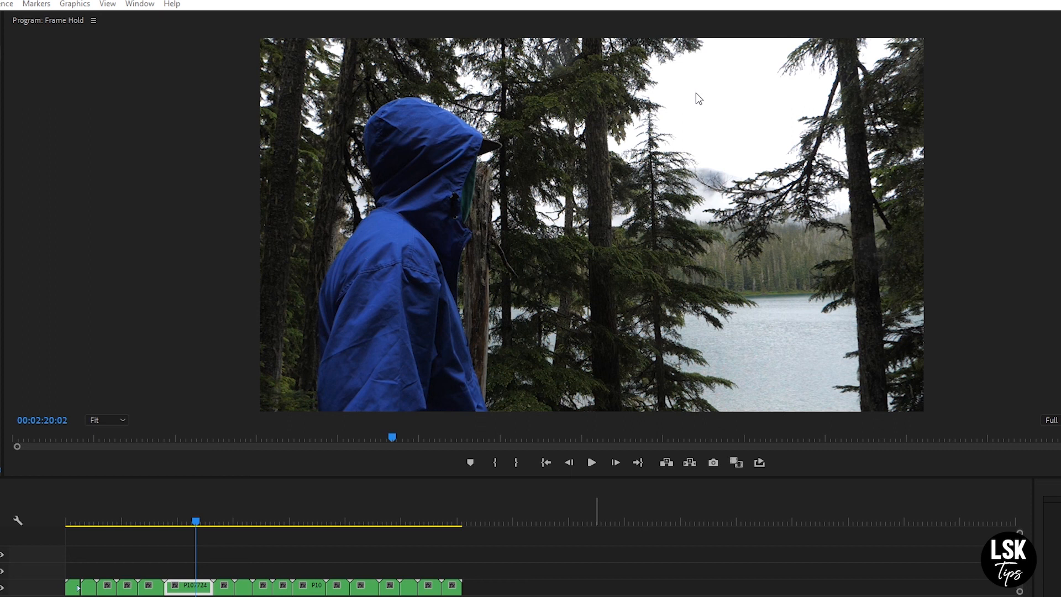
- Export the current frame as JPEG "Will Youtube Thumbnail" into "7 Cool Things You Prob Didn't Know You Could Do in Premiere Pro" and select the file
{"action": "left_click", "coordinate": [712, 463]}
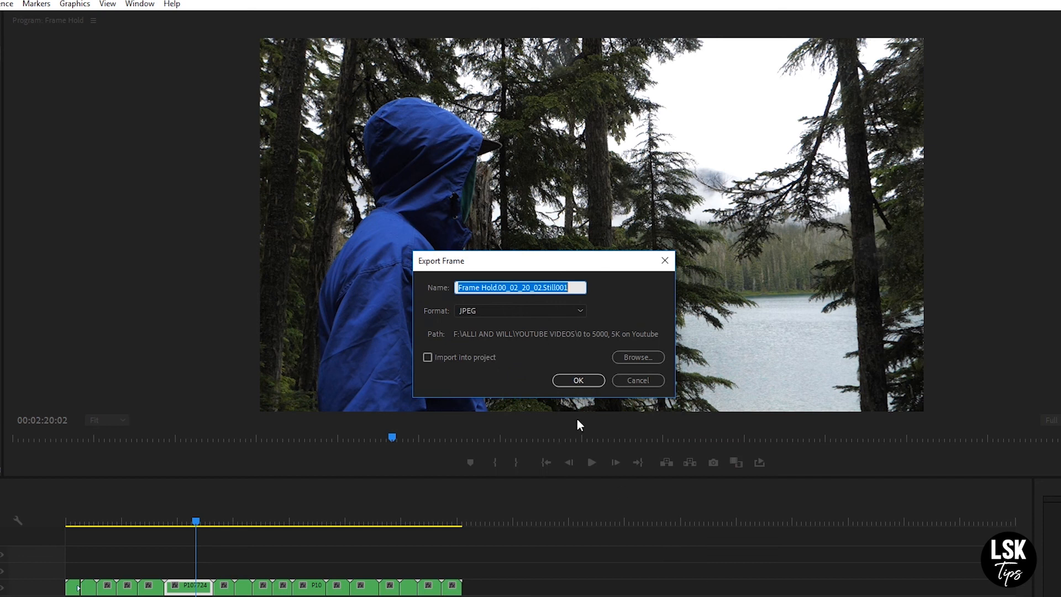
{"action": "type", "text": "Will Youtube Thumbnail"}
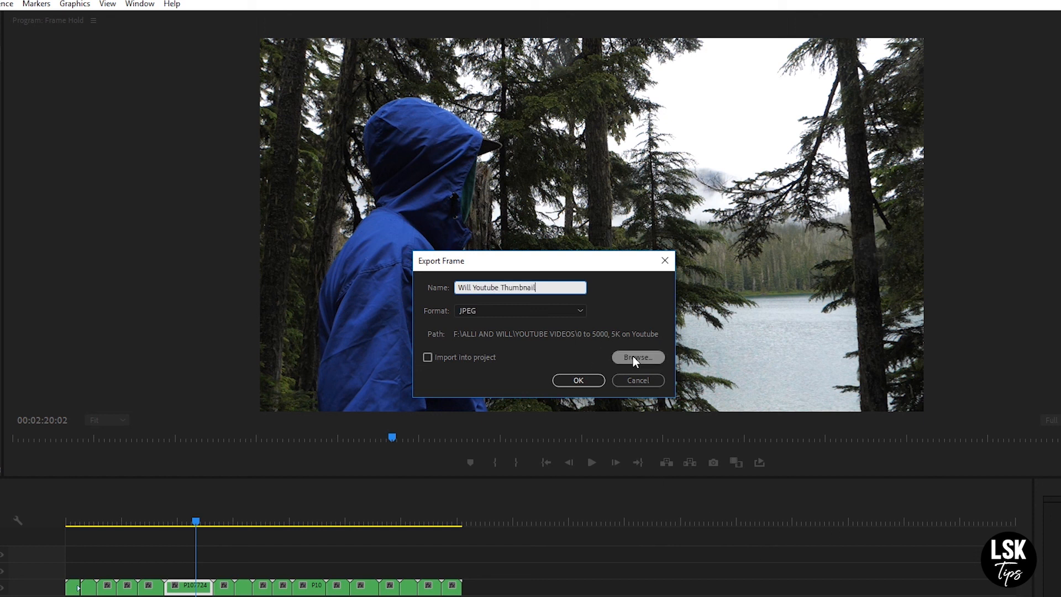
{"action": "left_click", "coordinate": [634, 357]}
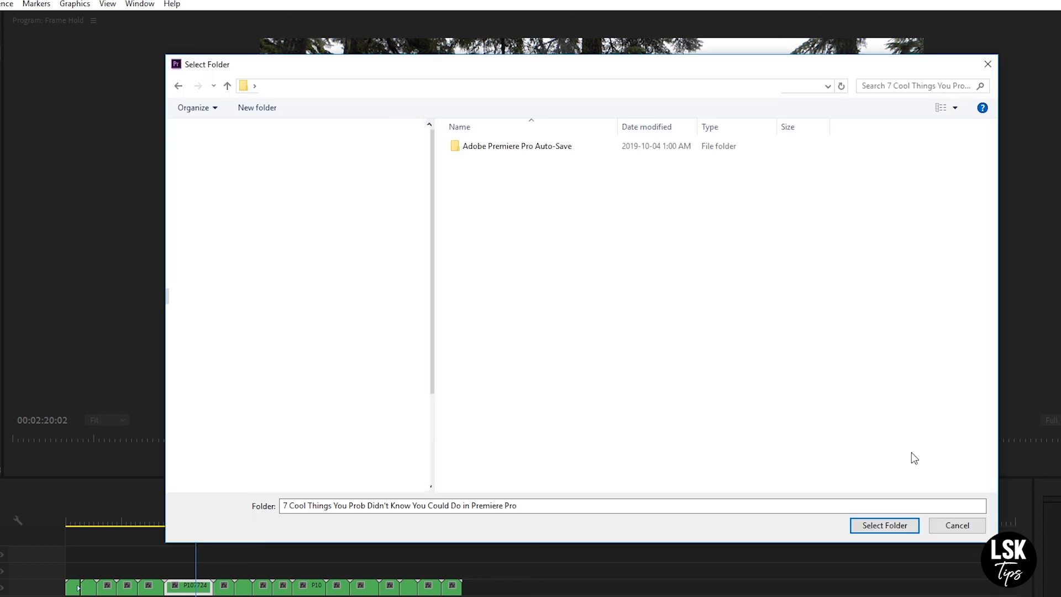
{"action": "left_click", "coordinate": [884, 525]}
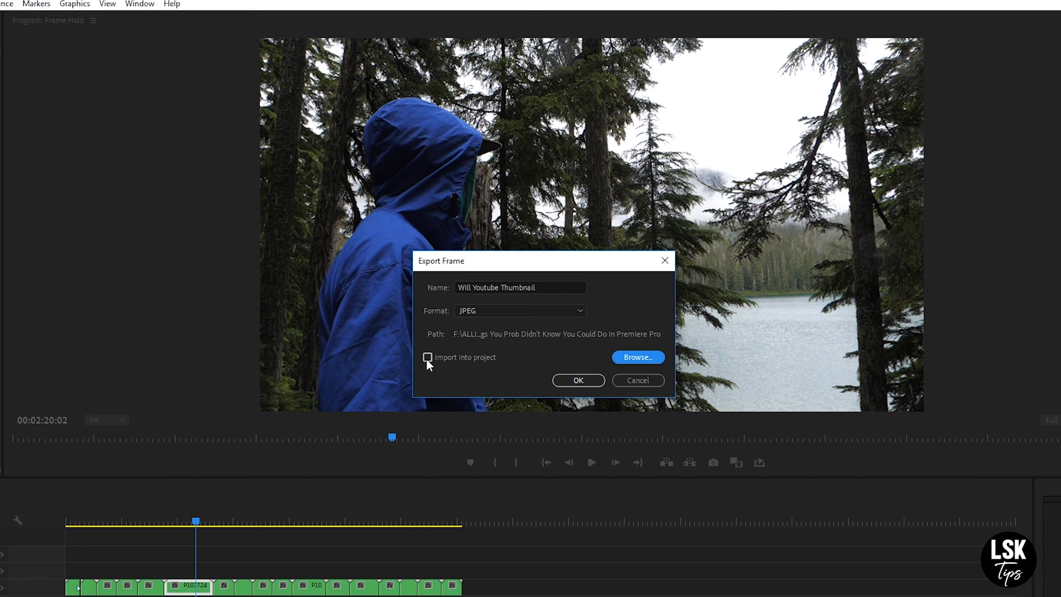
{"action": "left_click", "coordinate": [579, 379]}
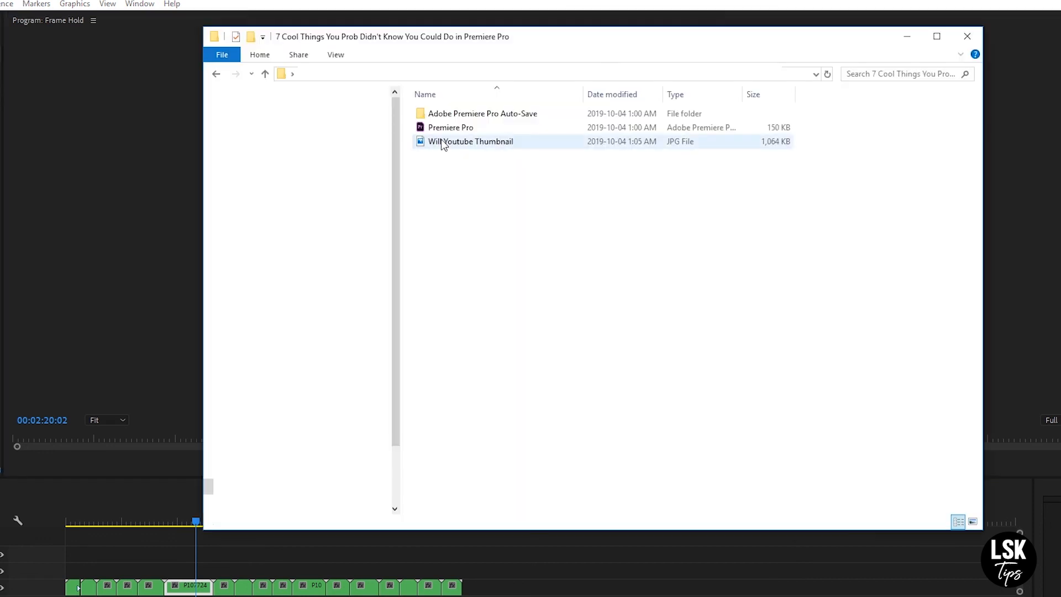
{"action": "left_click", "coordinate": [441, 140]}
{"action": "key", "text": "space"}
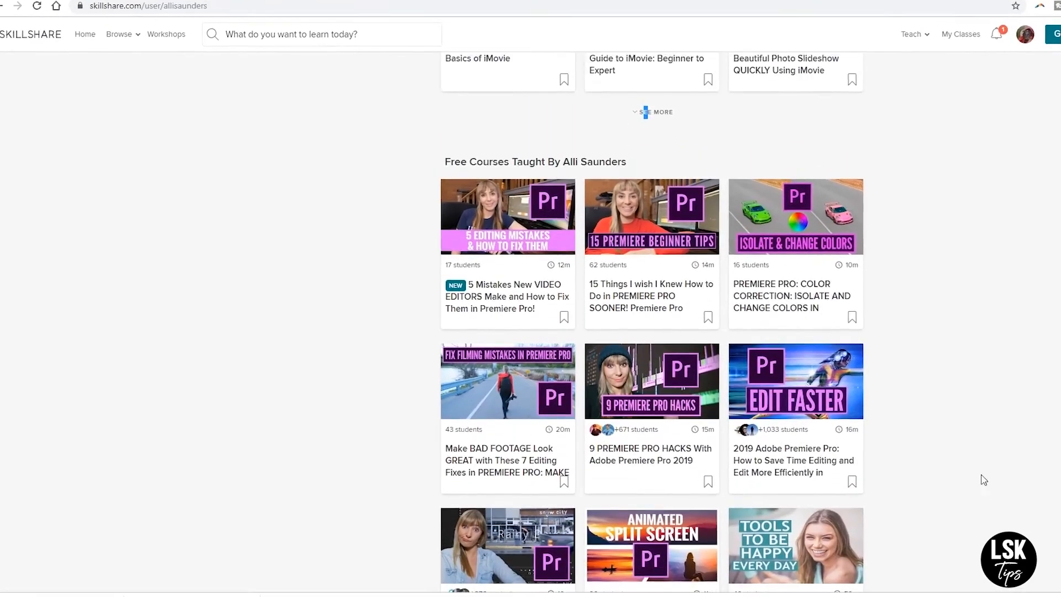
- Review the courses on the teacher's Skillshare profile, from the free courses up to the profile header
{"action": "scroll", "coordinate": [983, 480], "scroll_direction": "up", "scroll_amount": 4}
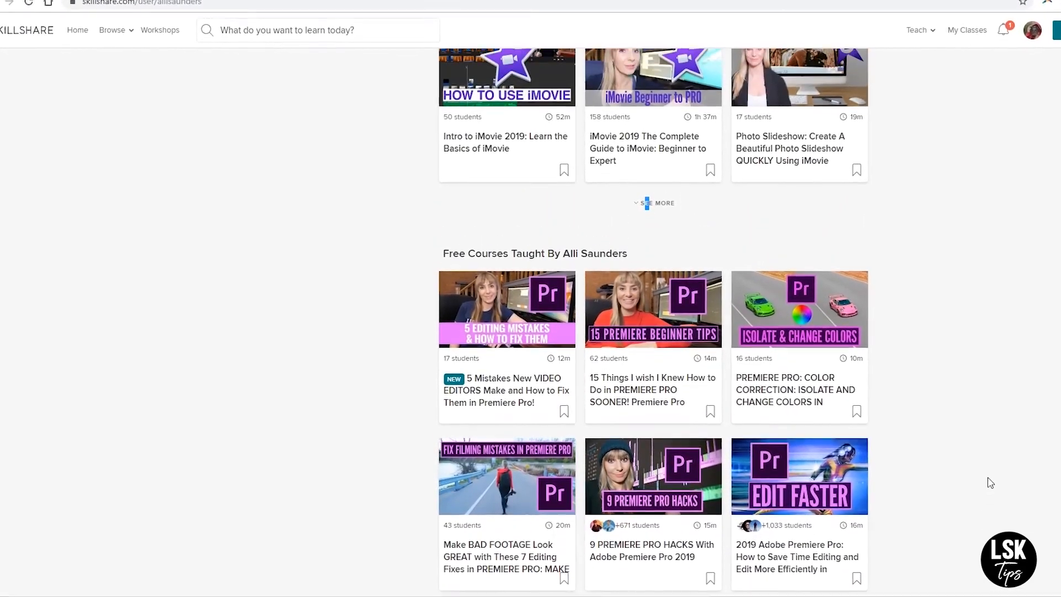
{"action": "scroll", "coordinate": [997, 485], "scroll_direction": "up", "scroll_amount": 4}
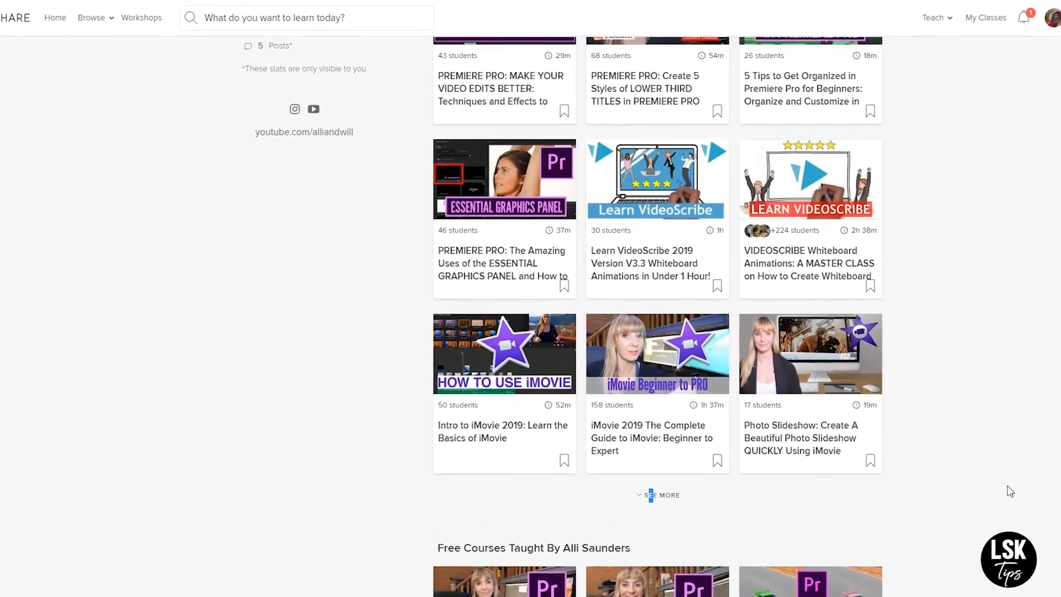
{"action": "scroll", "coordinate": [1010, 491], "scroll_direction": "up", "scroll_amount": 4}
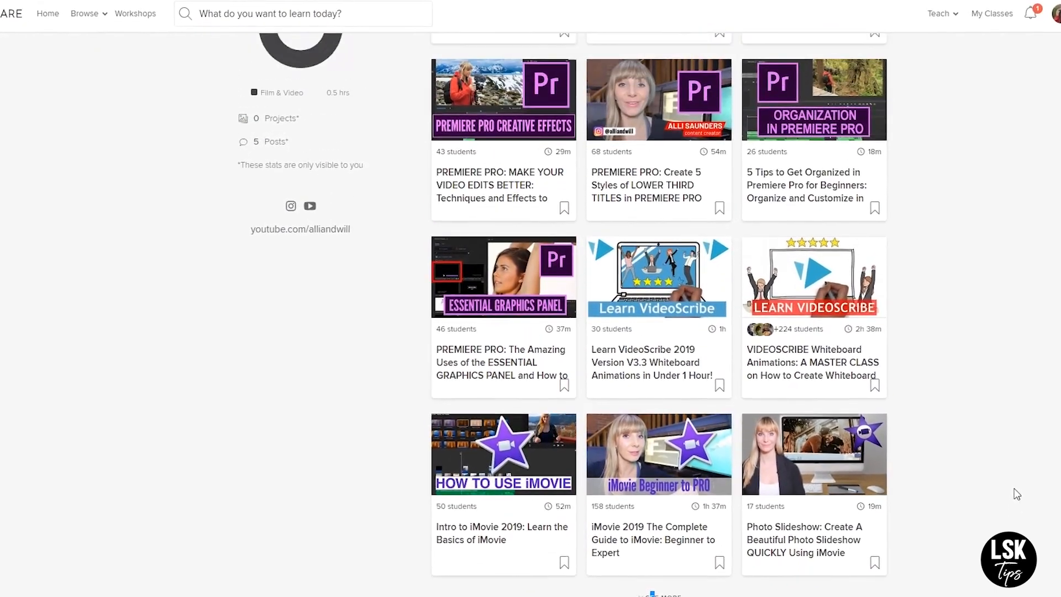
{"action": "scroll", "coordinate": [1023, 496], "scroll_direction": "up", "scroll_amount": 5}
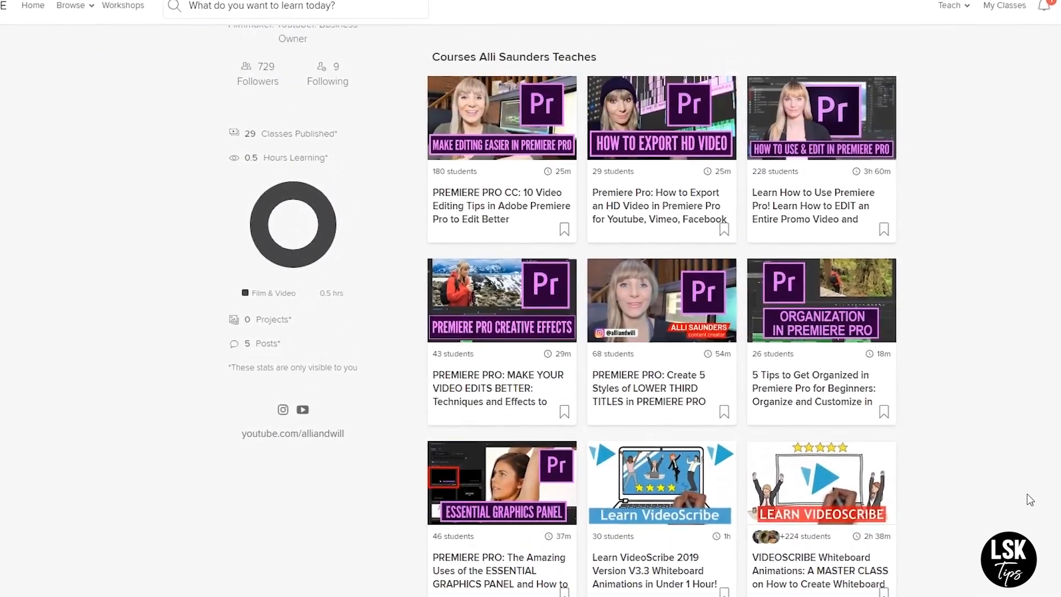
{"action": "scroll", "coordinate": [531, 310], "scroll_direction": "up", "scroll_amount": 3}
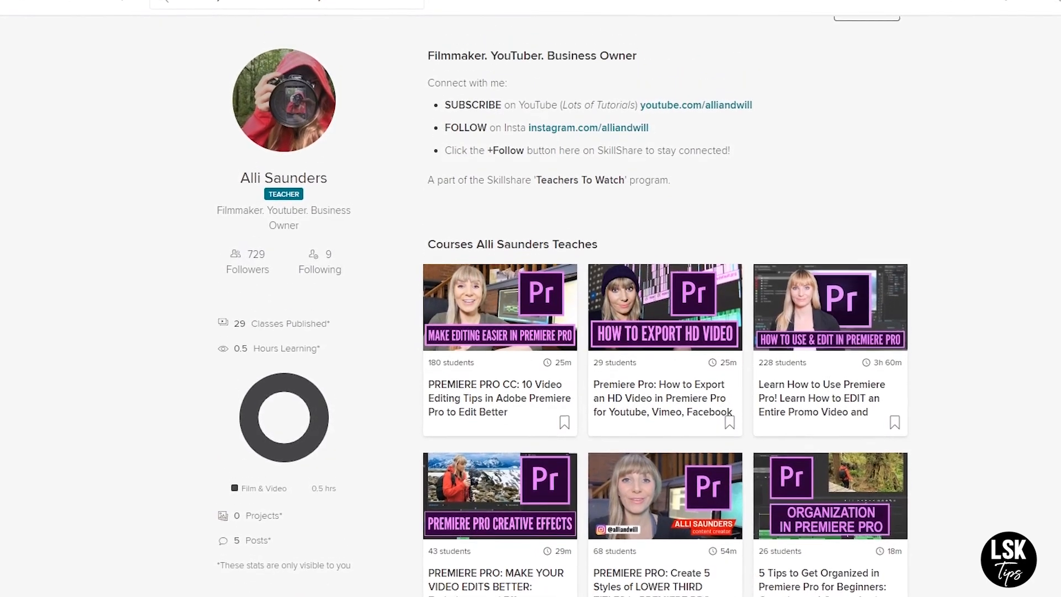